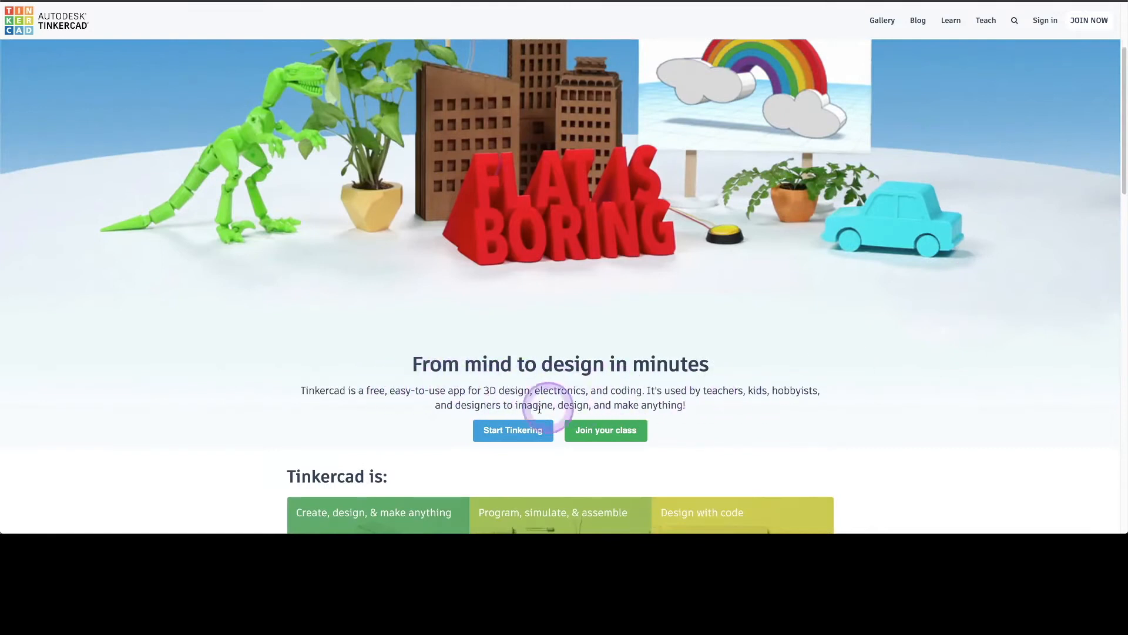
# Step: Start tinkering in a new design and open the workplane's grid properties to review the available units and printer presets
pyautogui.click(511, 432)
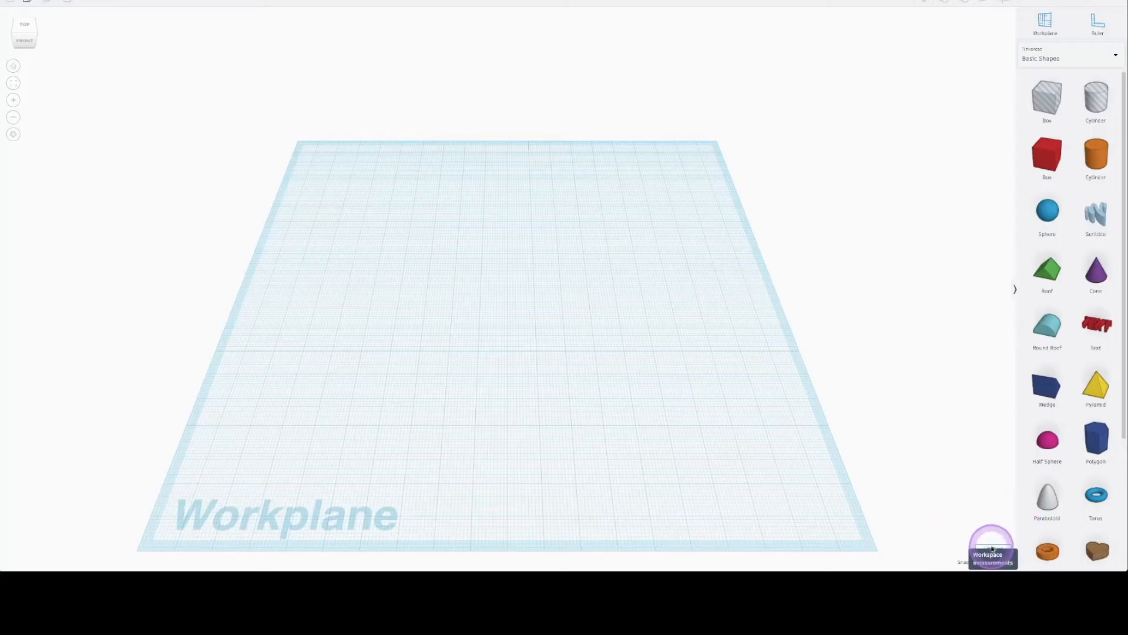
pyautogui.click(992, 548)
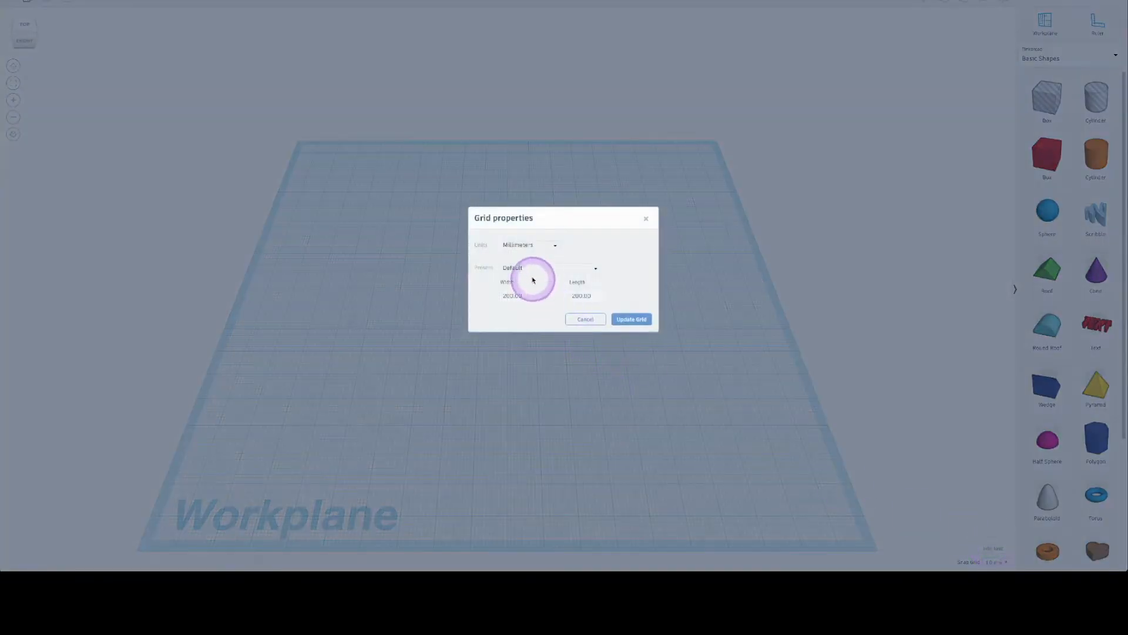
pyautogui.click(528, 248)
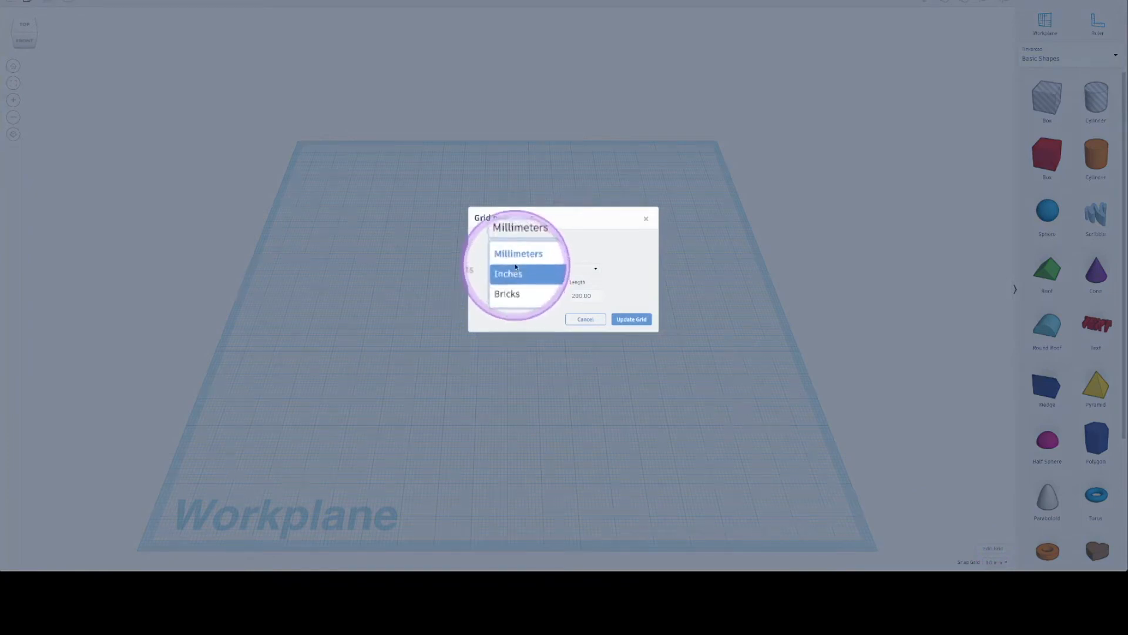
pyautogui.click(480, 282)
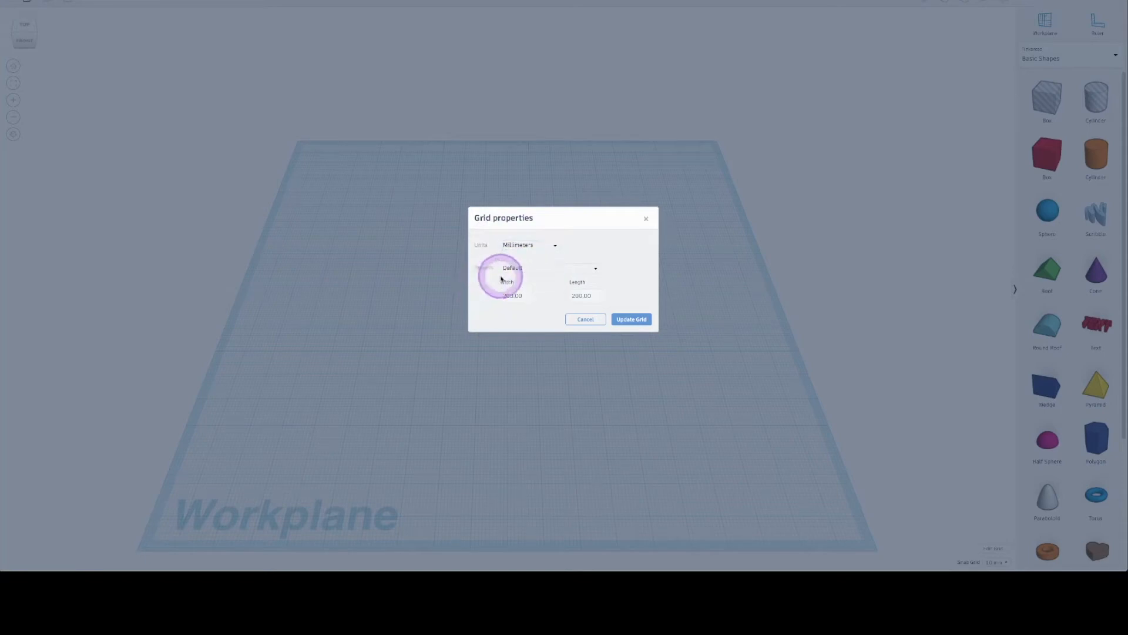
pyautogui.click(514, 269)
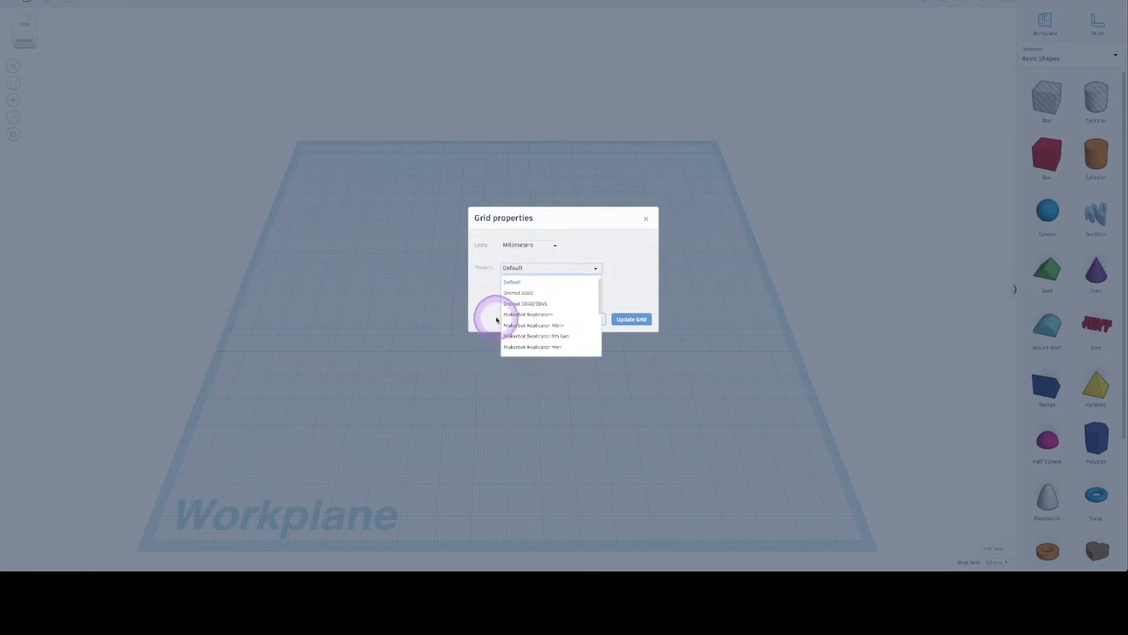
pyautogui.click(518, 304)
# Step: Set the workplane grid's width and length to 300 mm each and update the grid
pyautogui.click(517, 295)
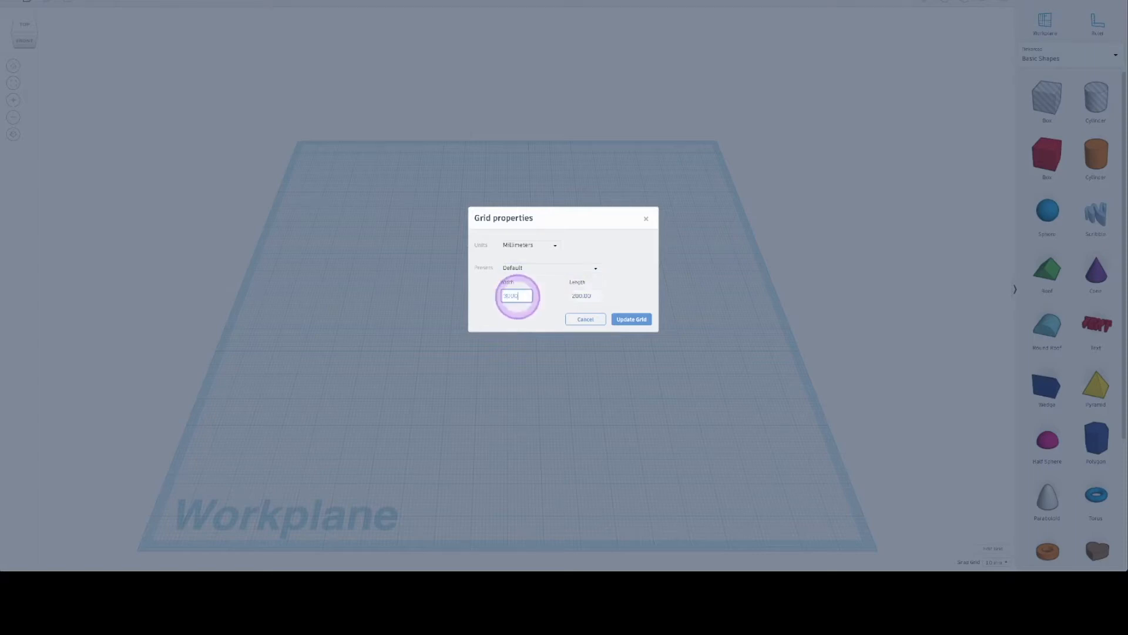
pyautogui.write('300')
pyautogui.click(586, 296)
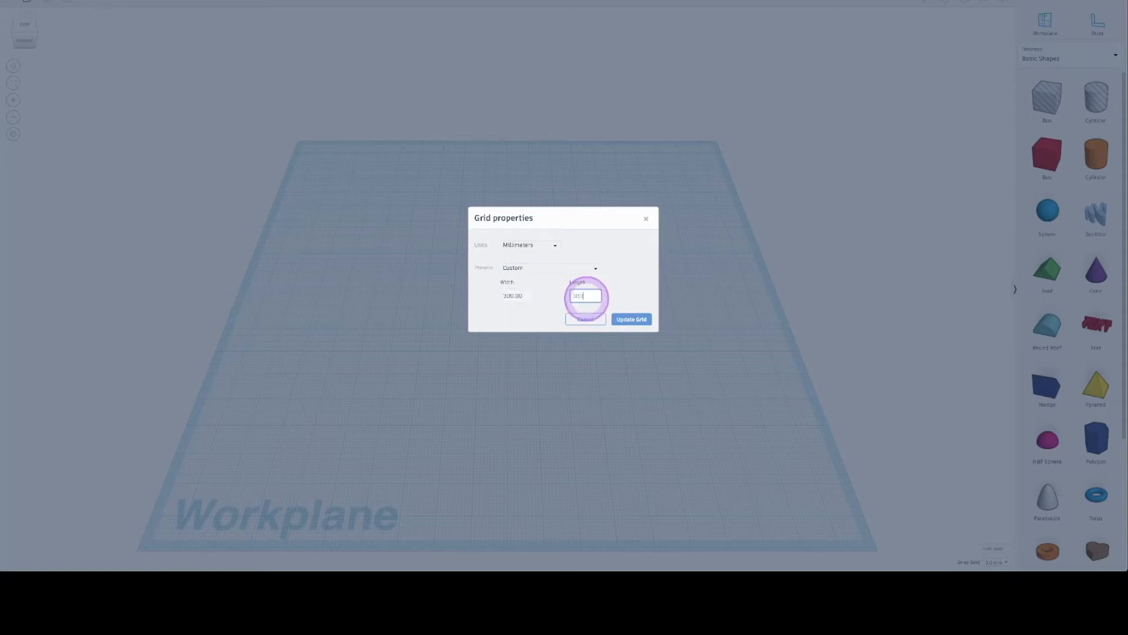
pyautogui.write('300')
pyautogui.click(618, 320)
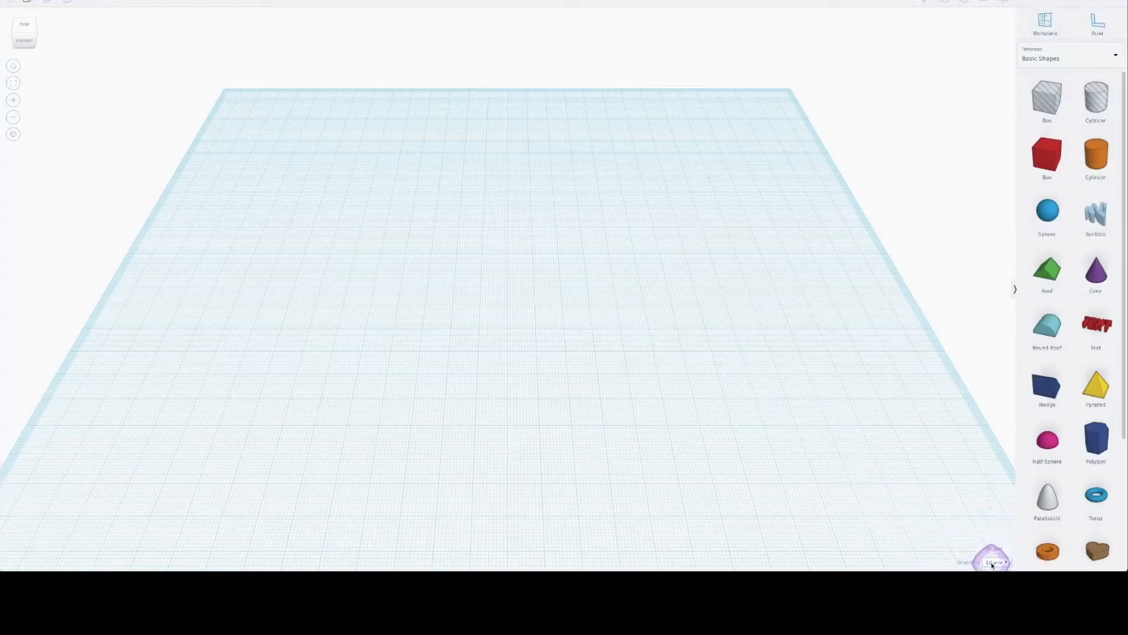
# Step: Place two solid red boxes on the workplane, one in front of the other and offset to the right
pyautogui.moveTo(1047, 154); pyautogui.dragTo(471, 291)
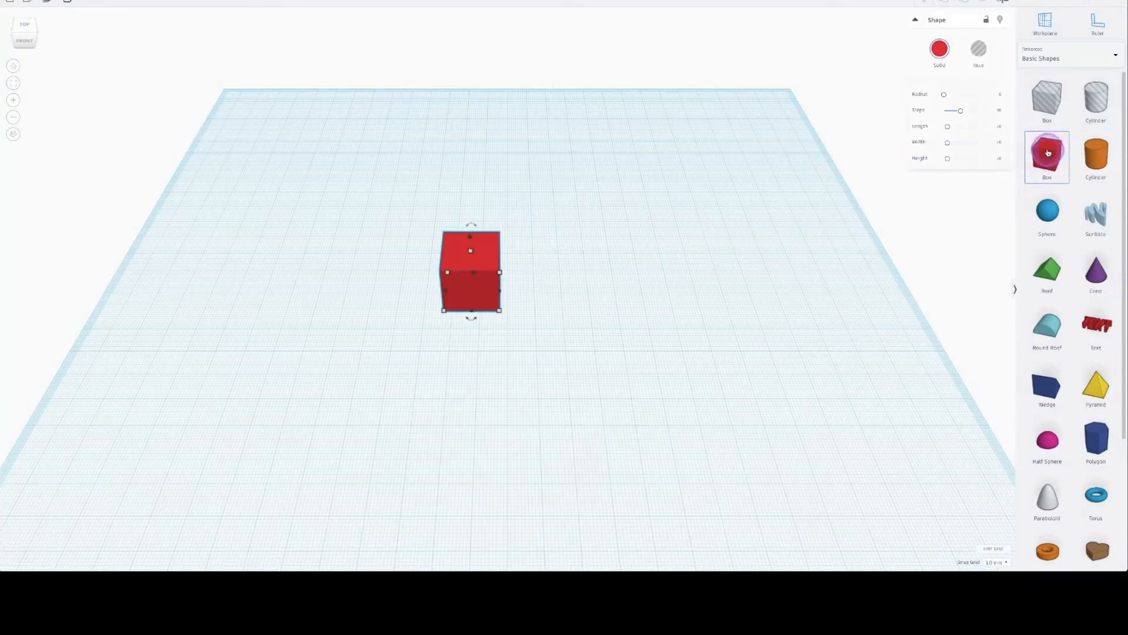
pyautogui.moveTo(1045, 153); pyautogui.dragTo(522, 367)
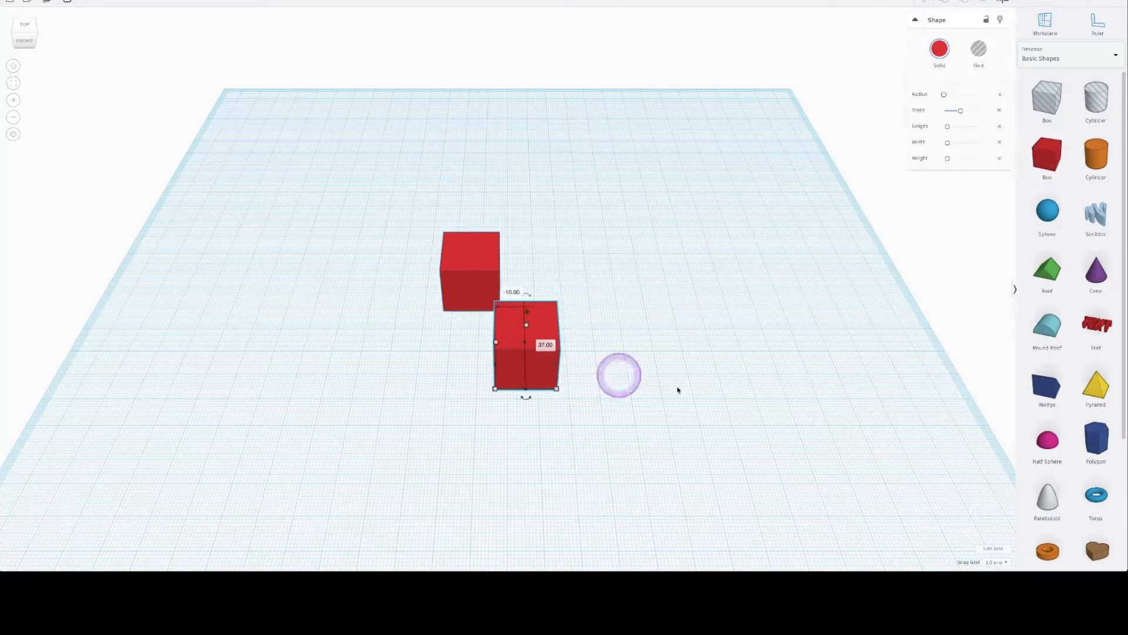
# Step: Set the snap grid to 0.25 mm and move the front box about 13 mm to the right
pyautogui.click(995, 562)
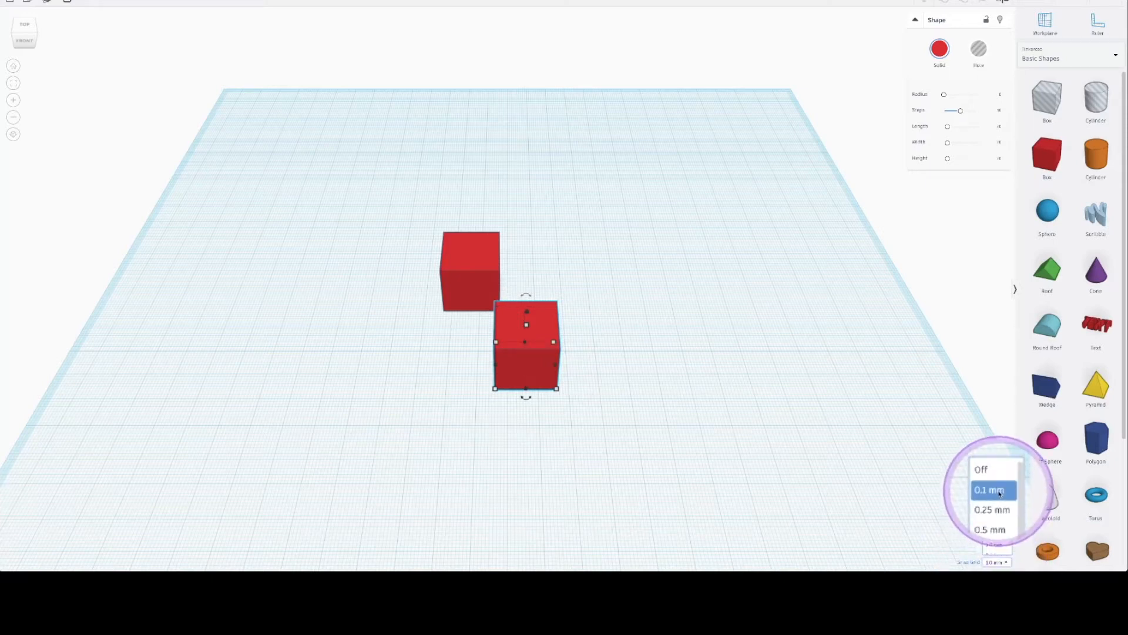
pyautogui.click(999, 505)
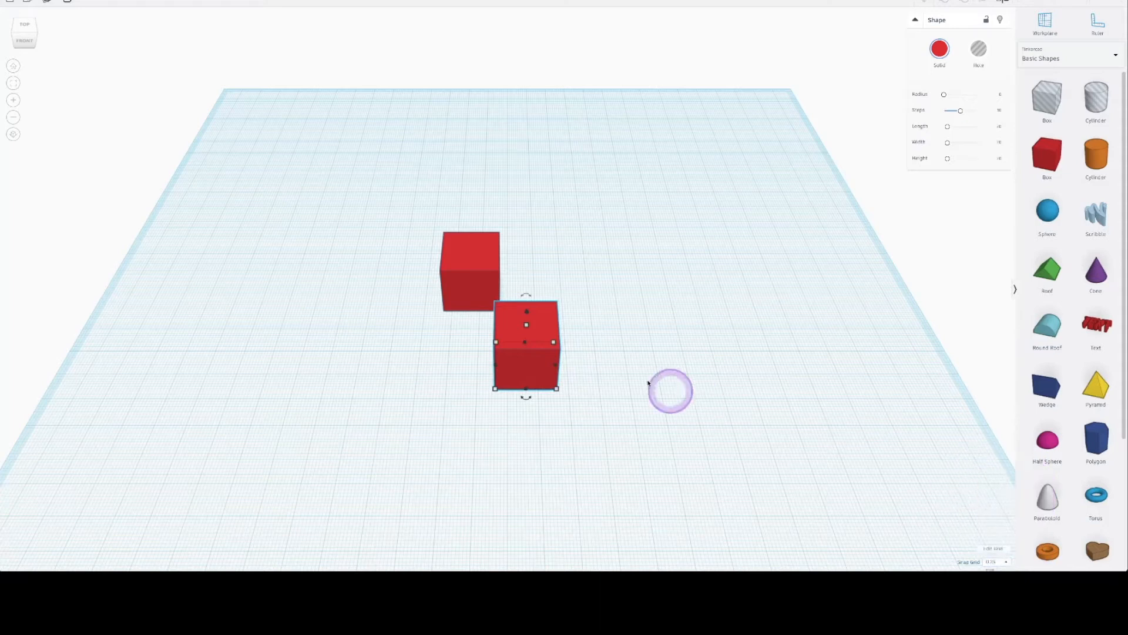
pyautogui.moveTo(542, 325); pyautogui.dragTo(583, 326)
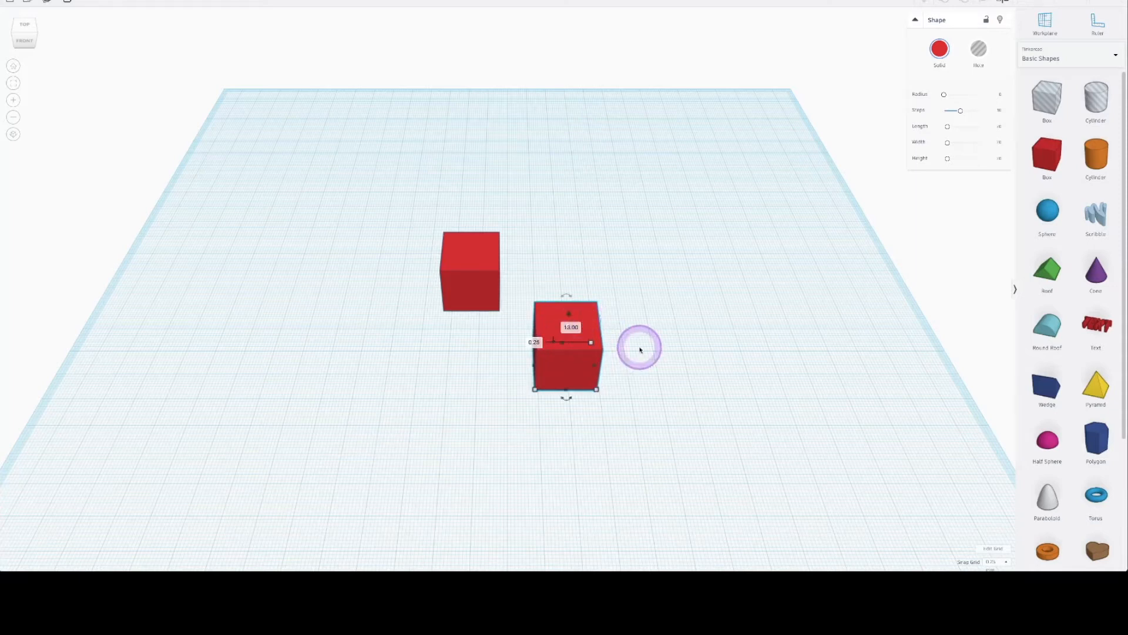
# Step: Switch the snap grid off and move the front box freely further right and back, leaving nothing selected
pyautogui.click(1006, 563)
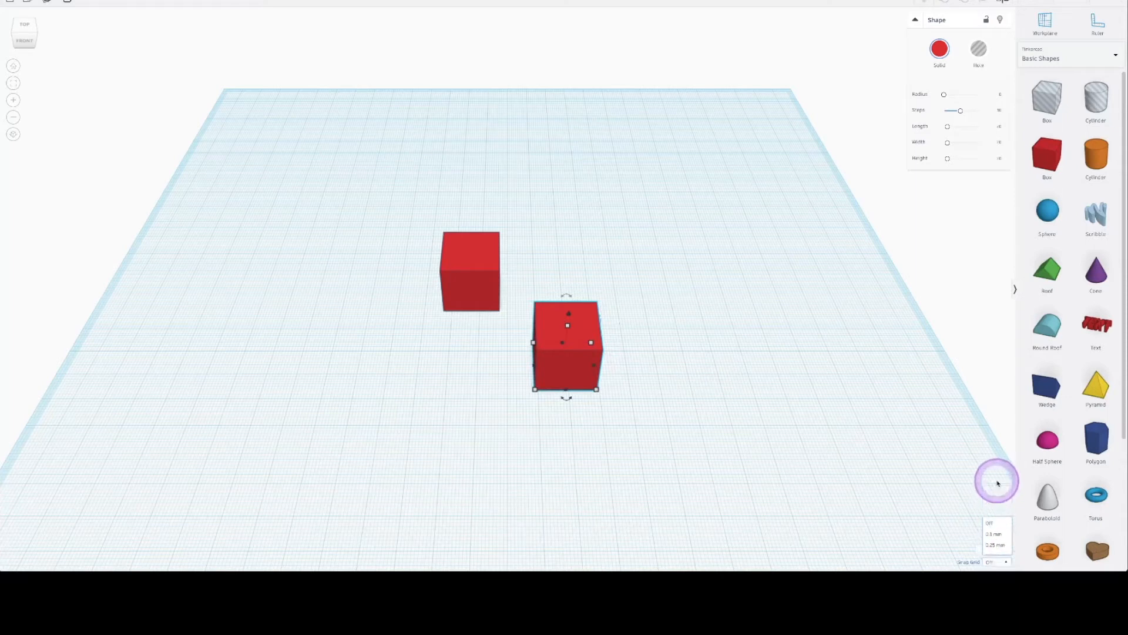
pyautogui.click(997, 483)
pyautogui.moveTo(540, 336); pyautogui.dragTo(625, 295)
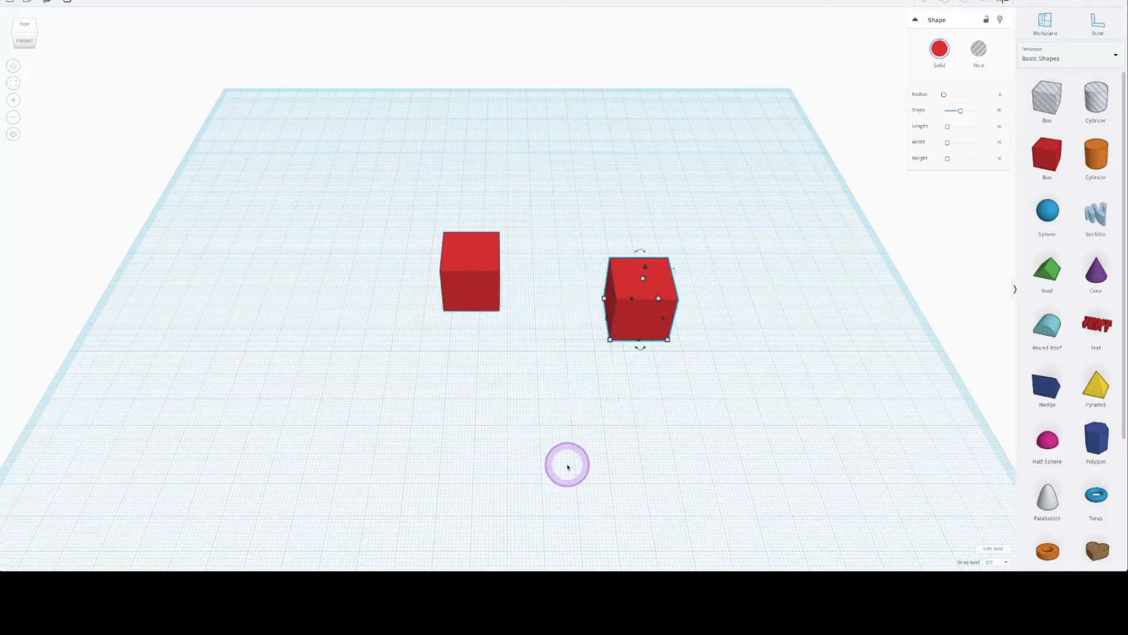
pyautogui.click(567, 467)
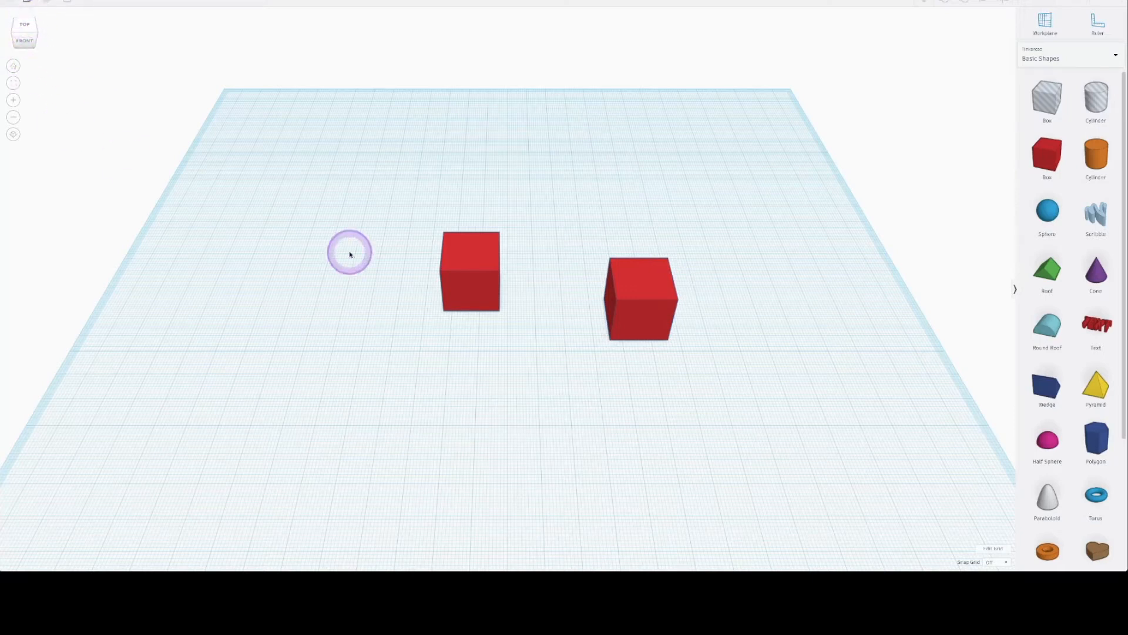
# Step: Clear both boxes from the workplane and place a blue wedge near its centre
pyautogui.hotkey('ctrl', 'a')
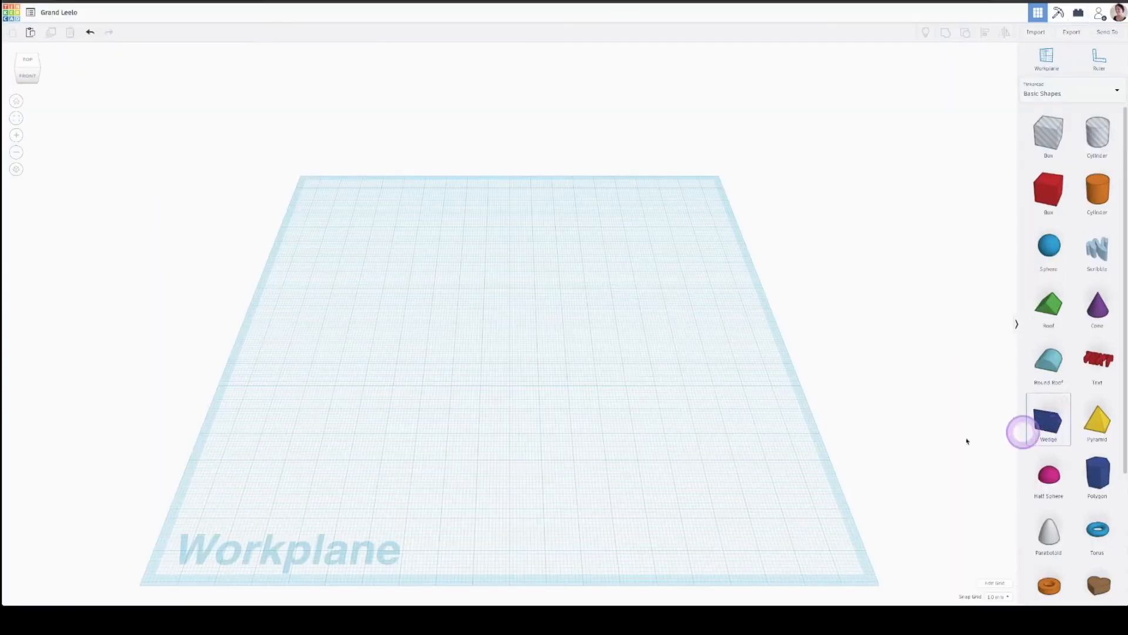
pyautogui.click(1040, 422)
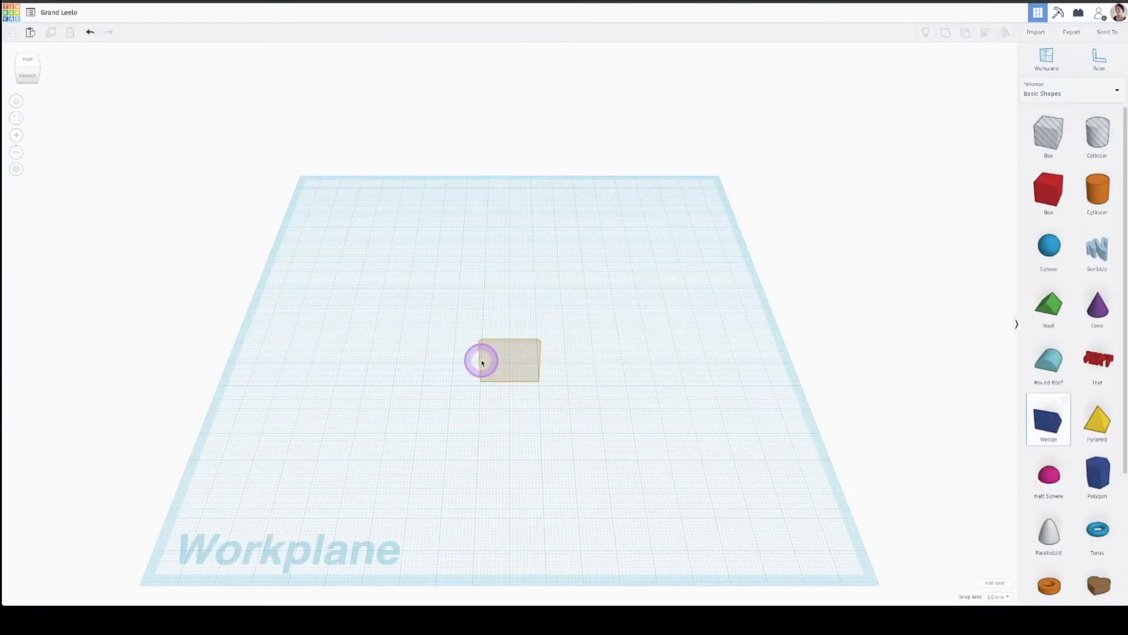
pyautogui.click(482, 363)
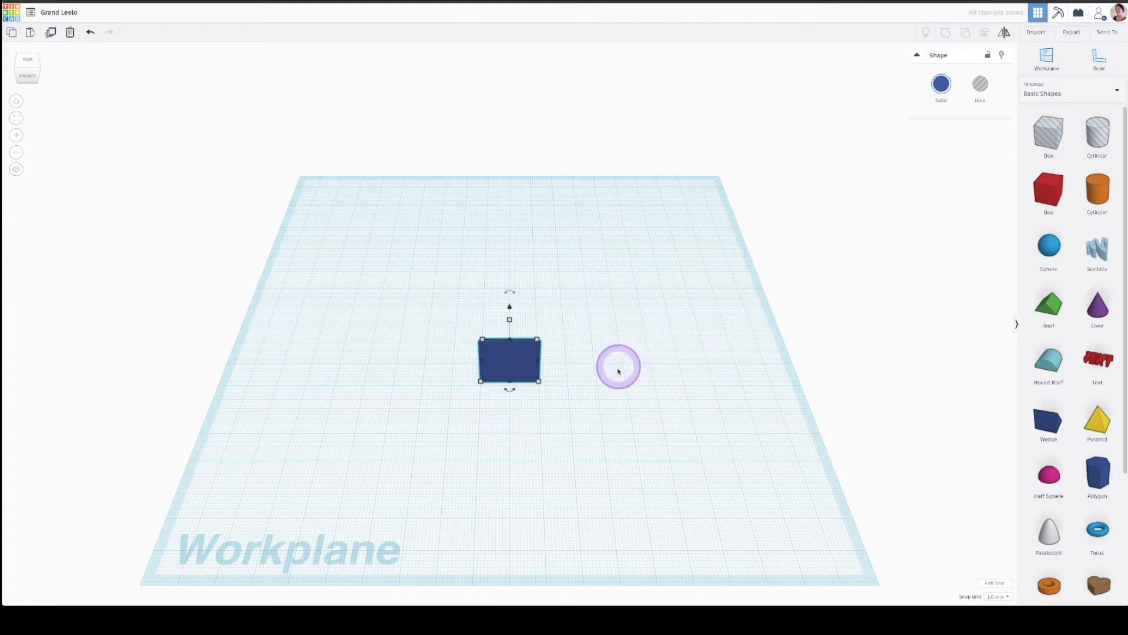
# Step: Try rotating the wedge about its vertical axis and undo the rotation
pyautogui.moveTo(615, 407); pyautogui.dragTo(315, 347, button='right')
pyautogui.click(434, 326)
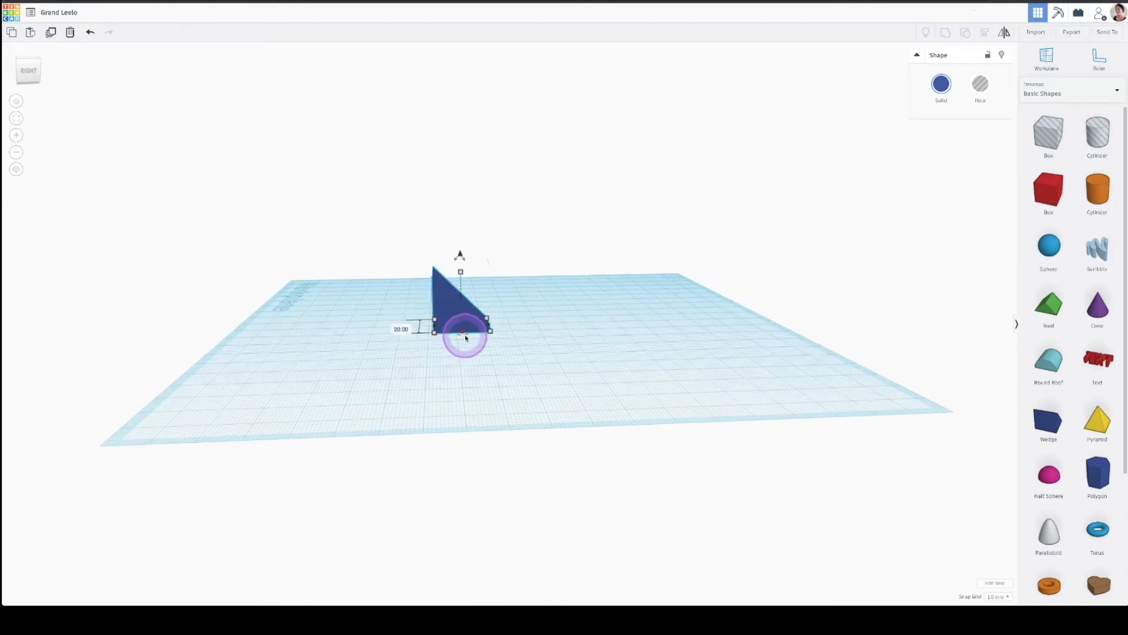
pyautogui.moveTo(464, 340); pyautogui.dragTo(453, 360, button='right')
pyautogui.moveTo(456, 343); pyautogui.dragTo(506, 294)
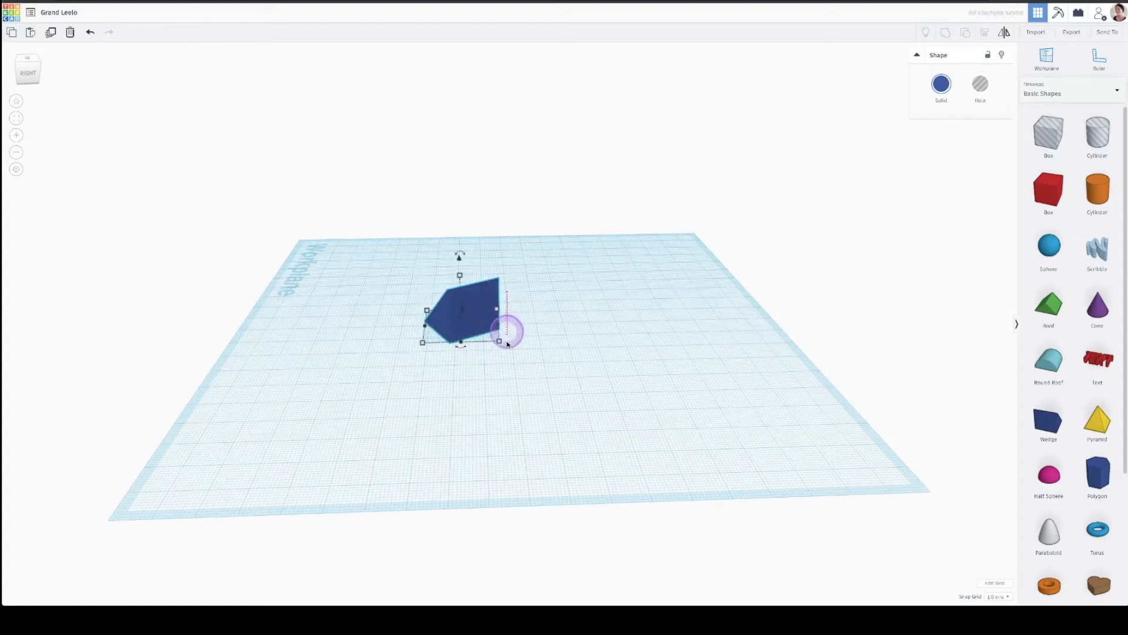
pyautogui.hotkey('ctrl', 'z')
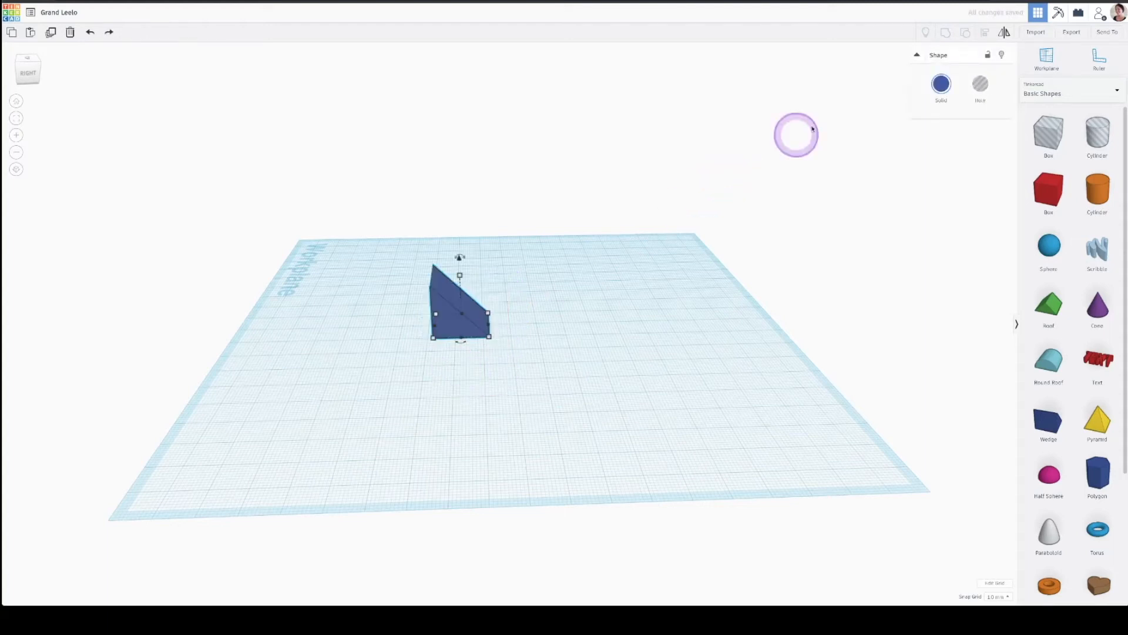
# Step: Mirror the wedge front to back and also vertically, so that it stands upside down
pyautogui.click(1005, 34)
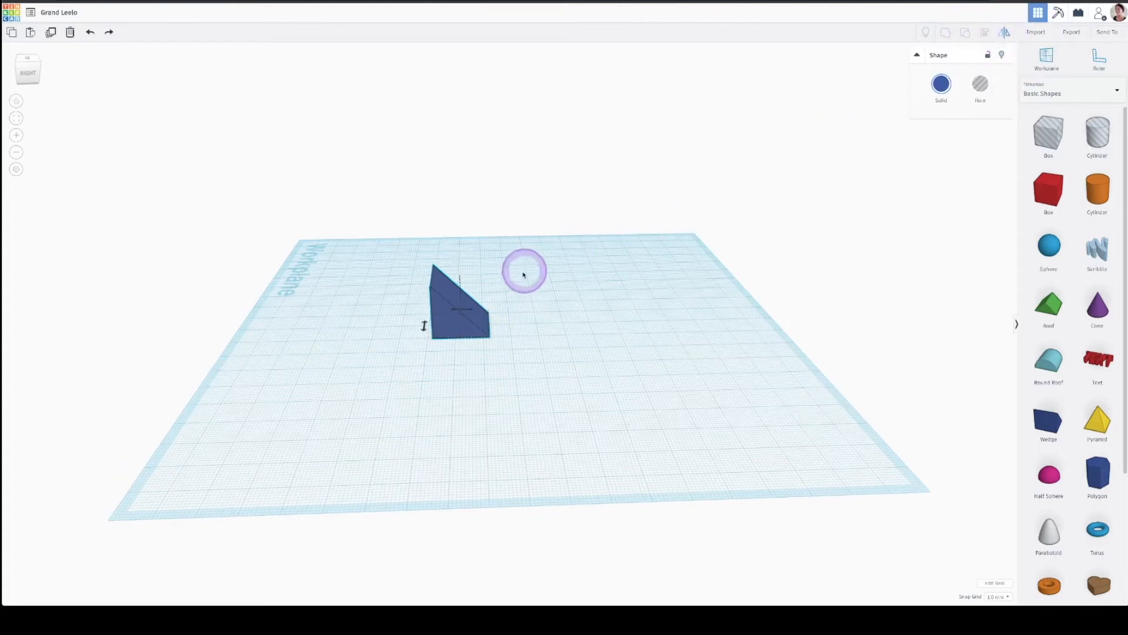
pyautogui.click(474, 311)
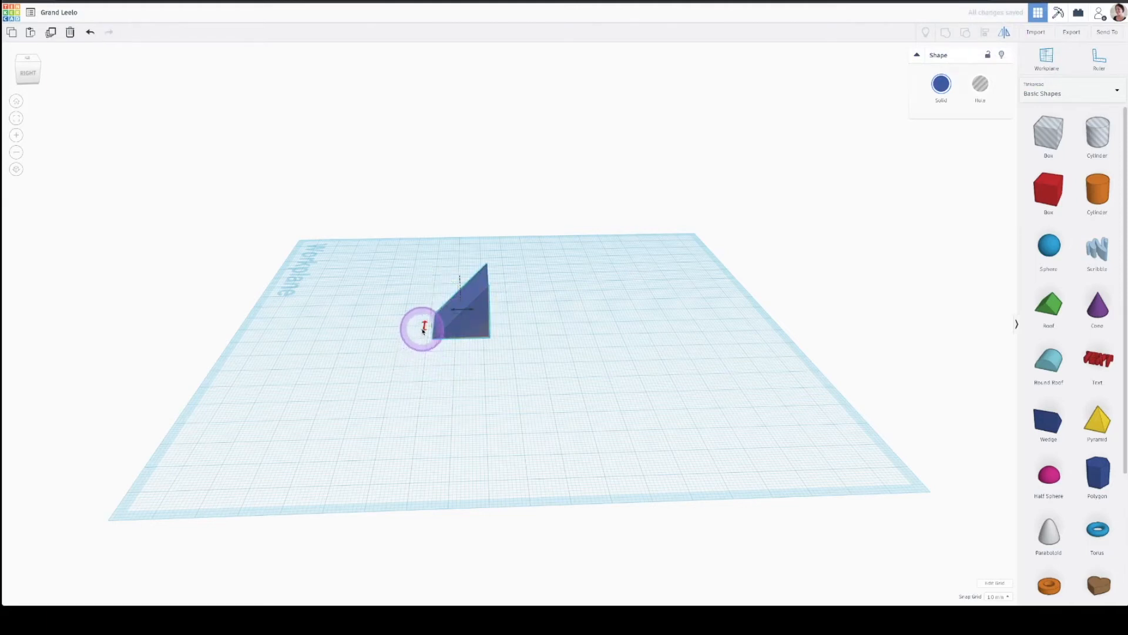
pyautogui.moveTo(416, 385); pyautogui.dragTo(727, 418, button='right')
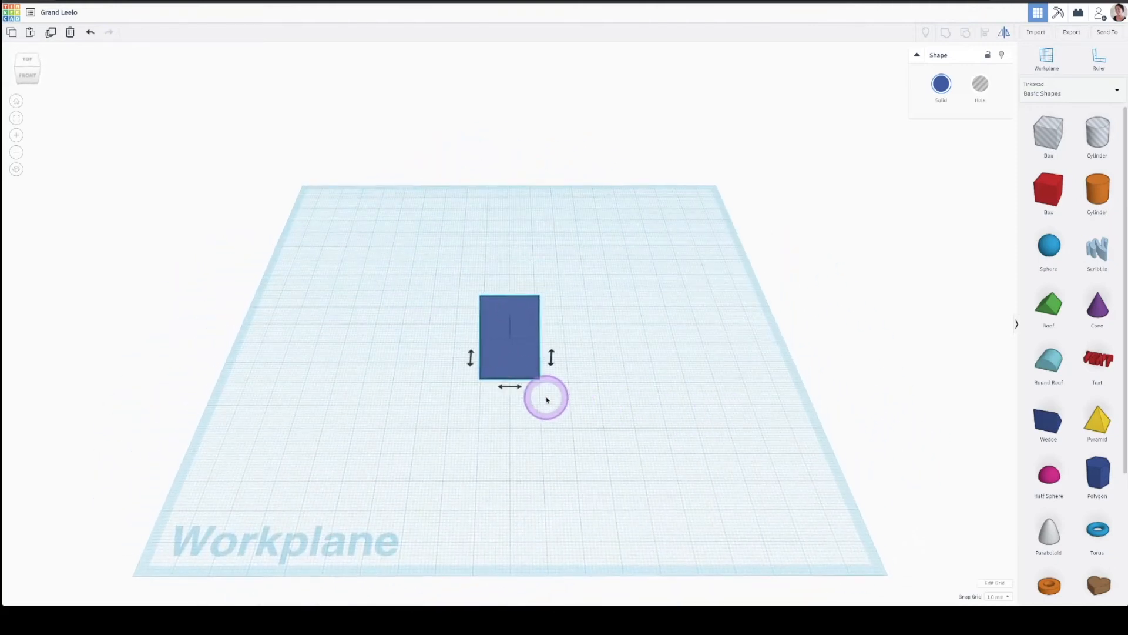
pyautogui.click(551, 355)
pyautogui.moveTo(387, 421)
pyautogui.mouseDown(button='right')
pyautogui.moveTo(521, 428)
pyautogui.moveTo(652, 394)
pyautogui.moveTo(710, 347)
pyautogui.moveTo(659, 438)
pyautogui.moveTo(473, 448)
pyautogui.moveTo(352, 410)
pyautogui.moveTo(393, 404)
pyautogui.mouseUp(button='right')
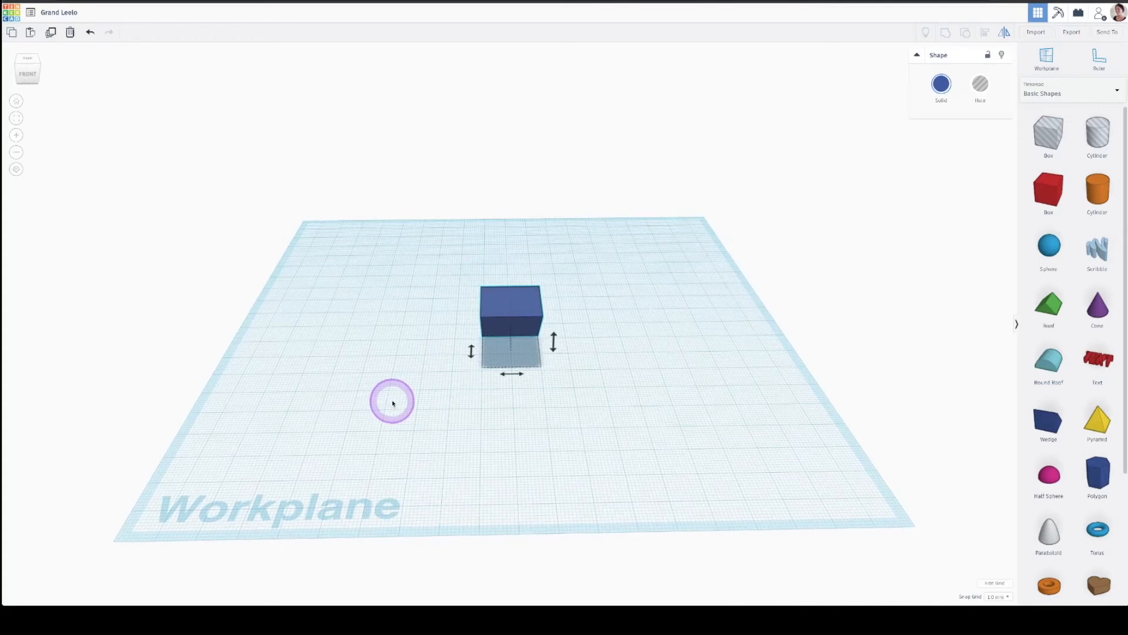
# Step: Hide the wedge and place a purple cone and a pink half sphere around the middle of the workplane
pyautogui.click(1001, 56)
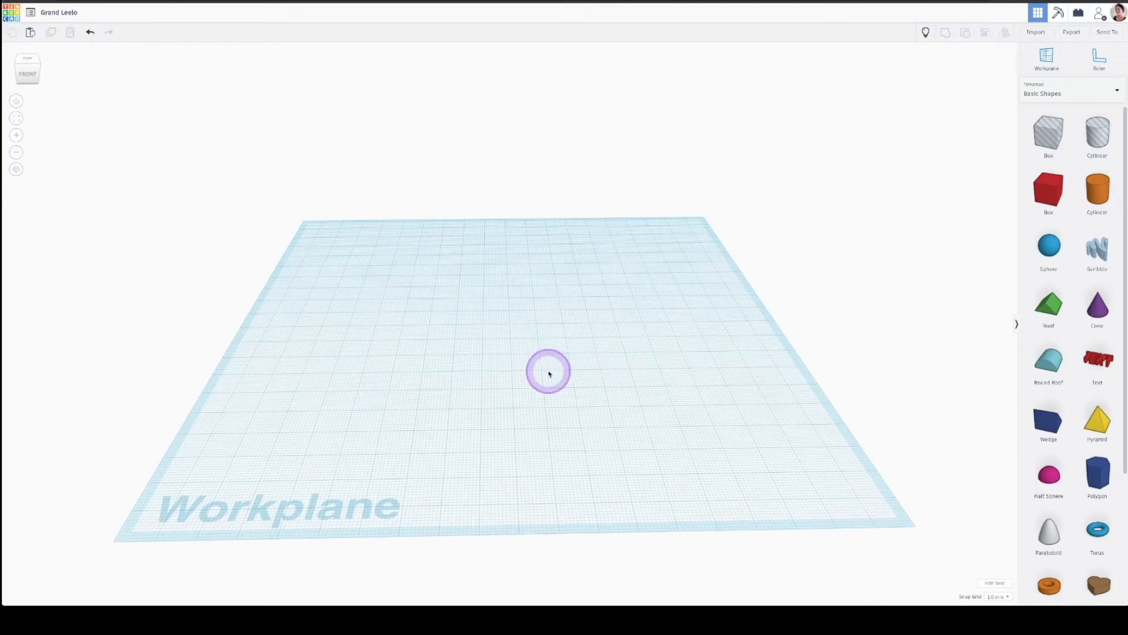
pyautogui.moveTo(1098, 304); pyautogui.dragTo(549, 325)
pyautogui.moveTo(1040, 465); pyautogui.dragTo(463, 362)
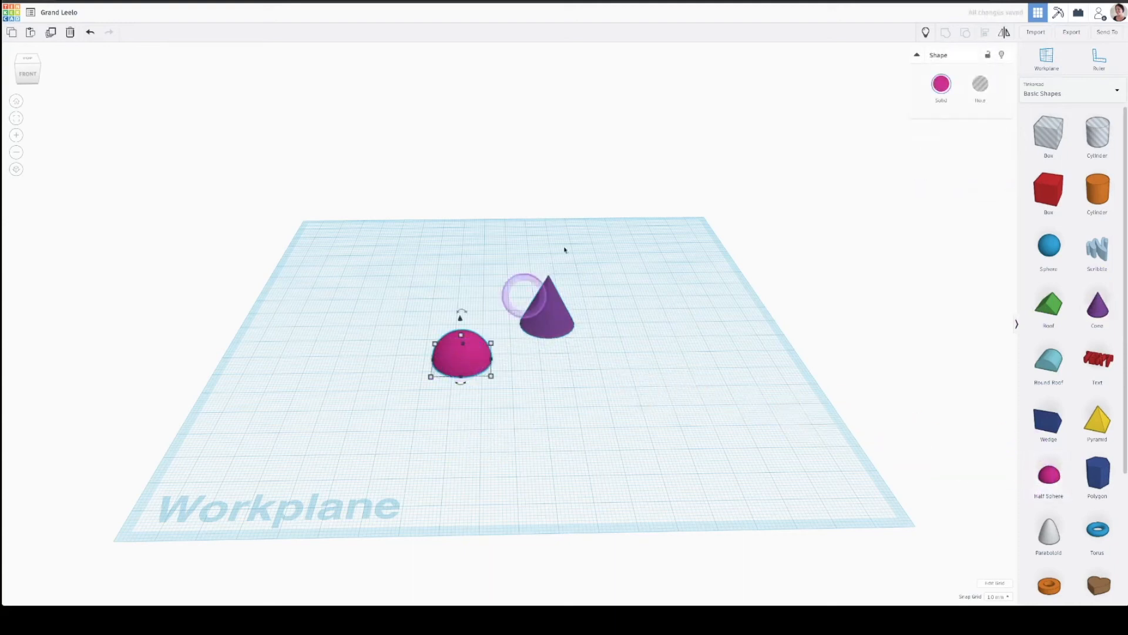
# Step: Show the hidden wedge again and delete it together with the cone
pyautogui.click(926, 32)
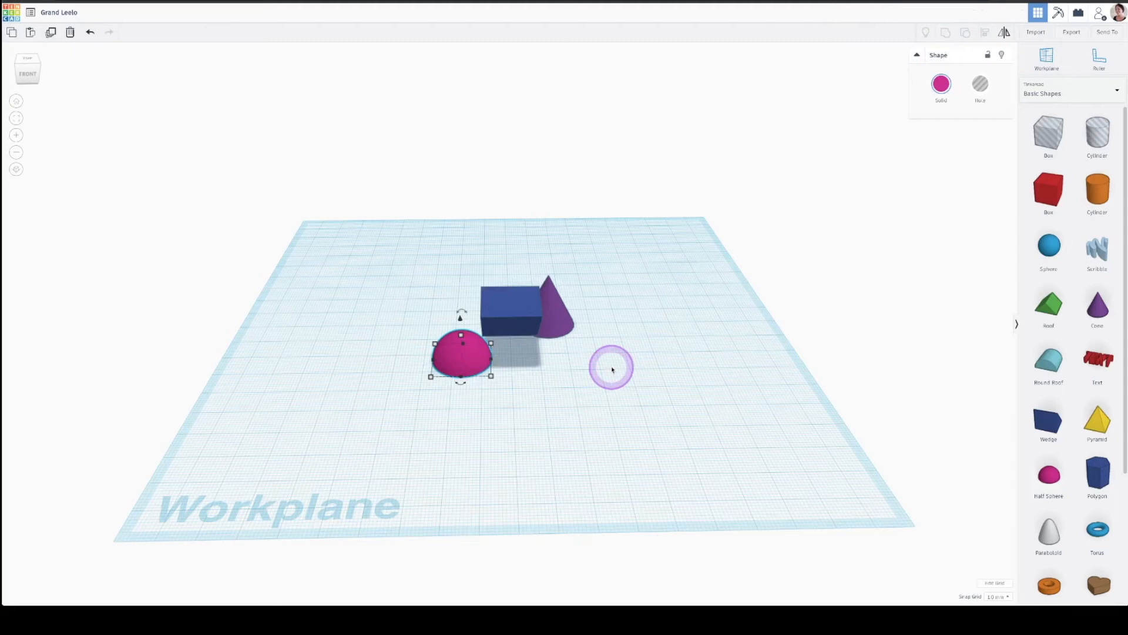
pyautogui.moveTo(392, 249); pyautogui.dragTo(600, 303)
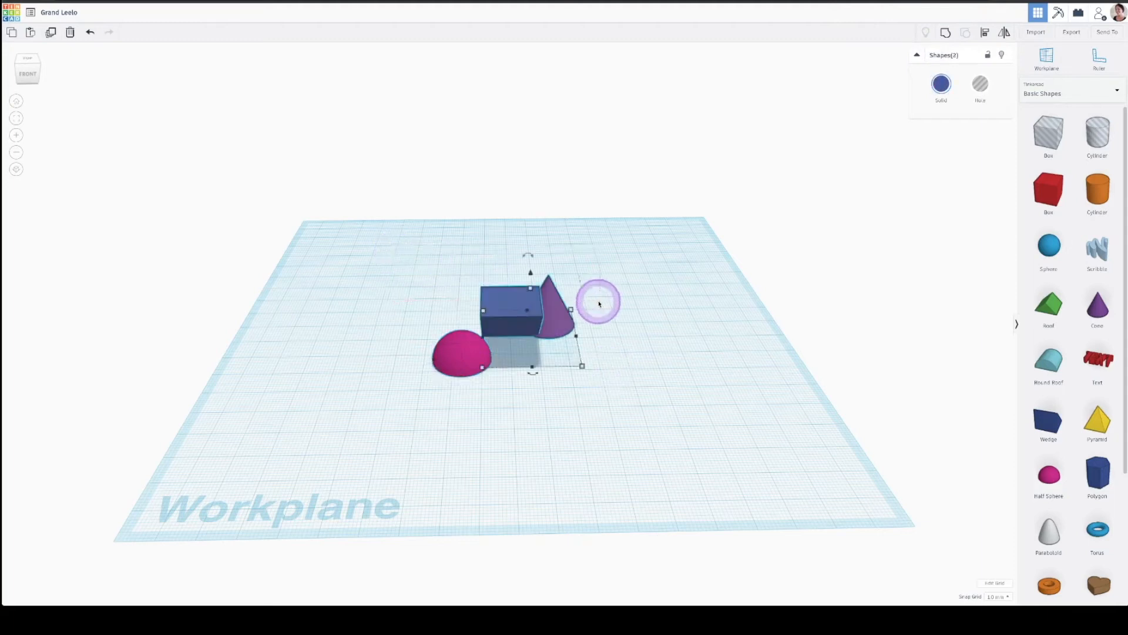
pyautogui.press('Delete')
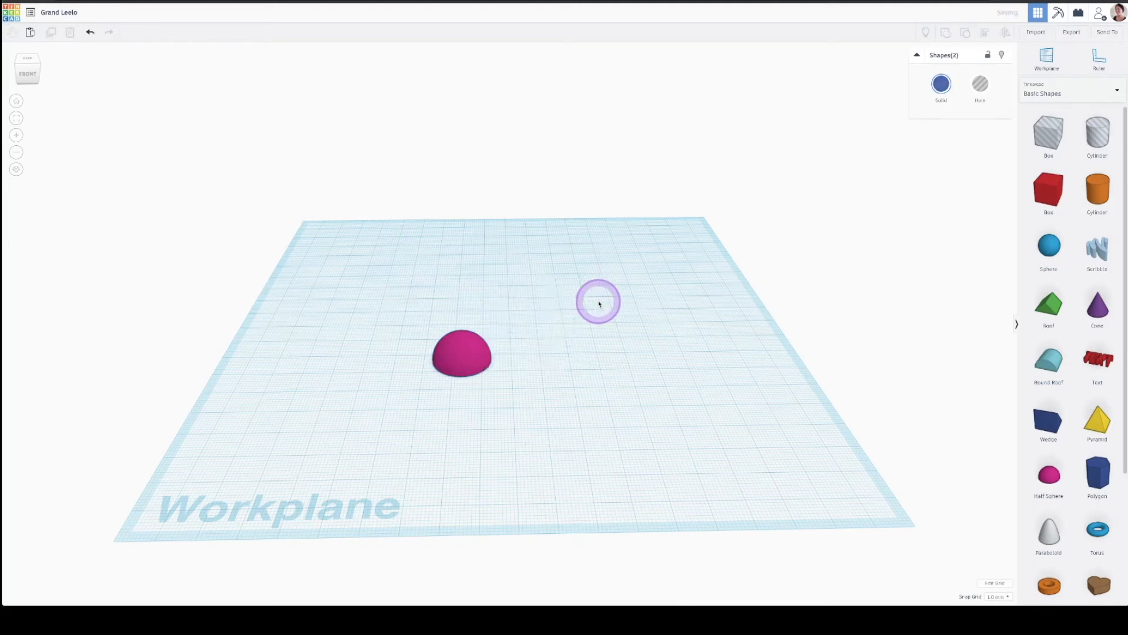
# Step: Delete the remaining pink half sphere from the workplane
pyautogui.moveTo(599, 304)
pyautogui.mouseDown(button='right')
pyautogui.moveTo(587, 347)
pyautogui.moveTo(599, 322)
pyautogui.moveTo(590, 312)
pyautogui.mouseUp(button='right')
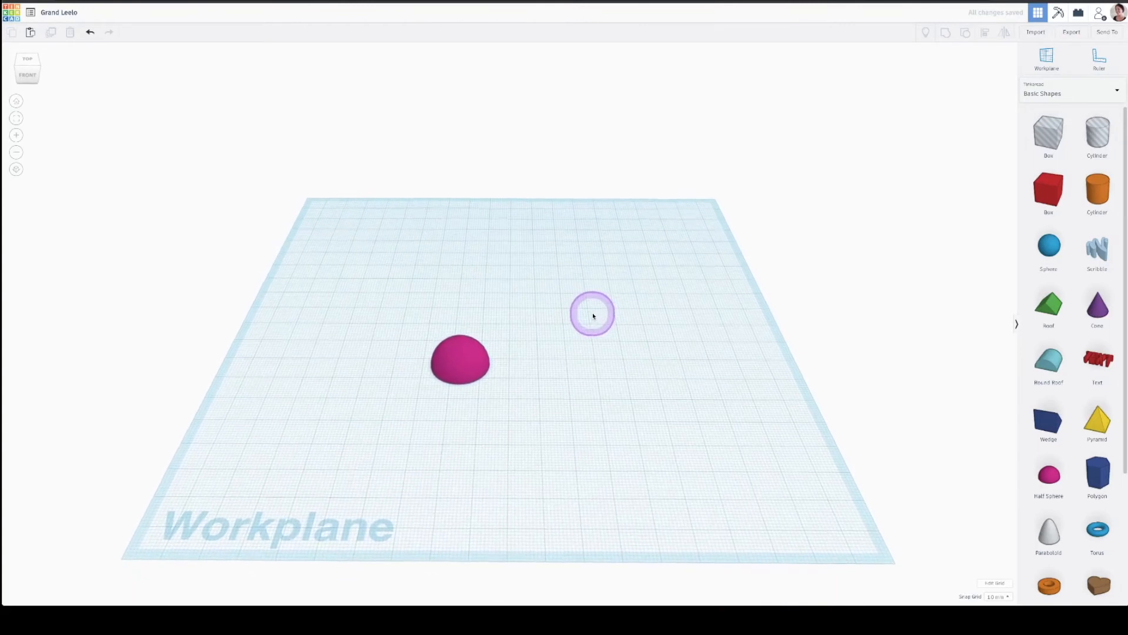
pyautogui.click(16, 102)
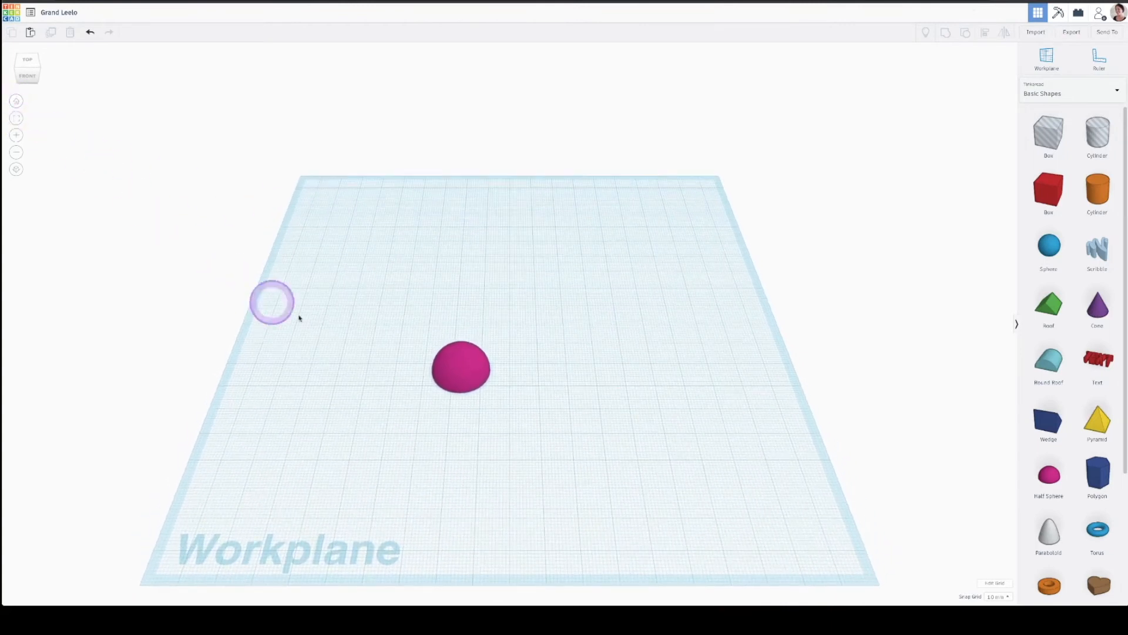
pyautogui.click(461, 377)
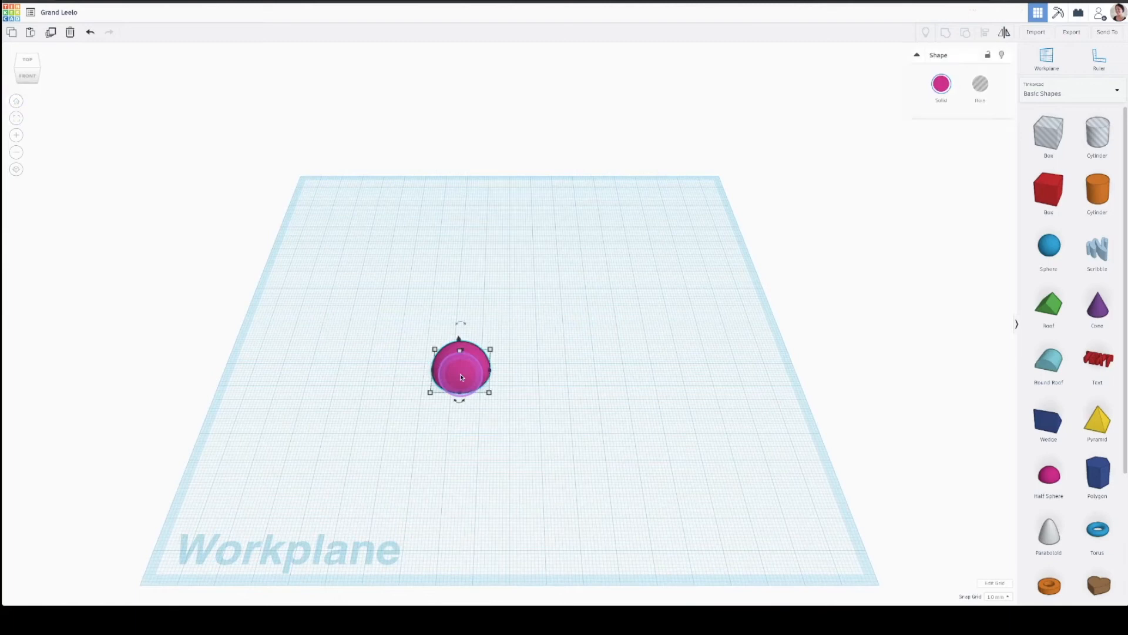
pyautogui.press('Delete')
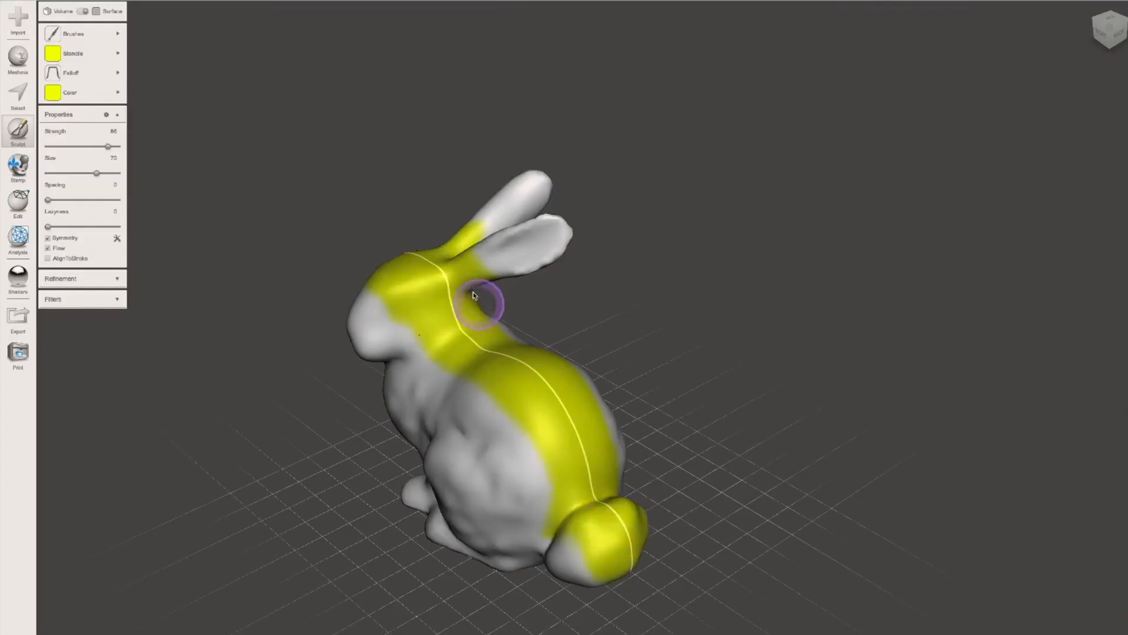
# Step: Paint a yellow band along the symmetry line on the bunny's underside with the symmetric sculpt brush
pyautogui.press('space')
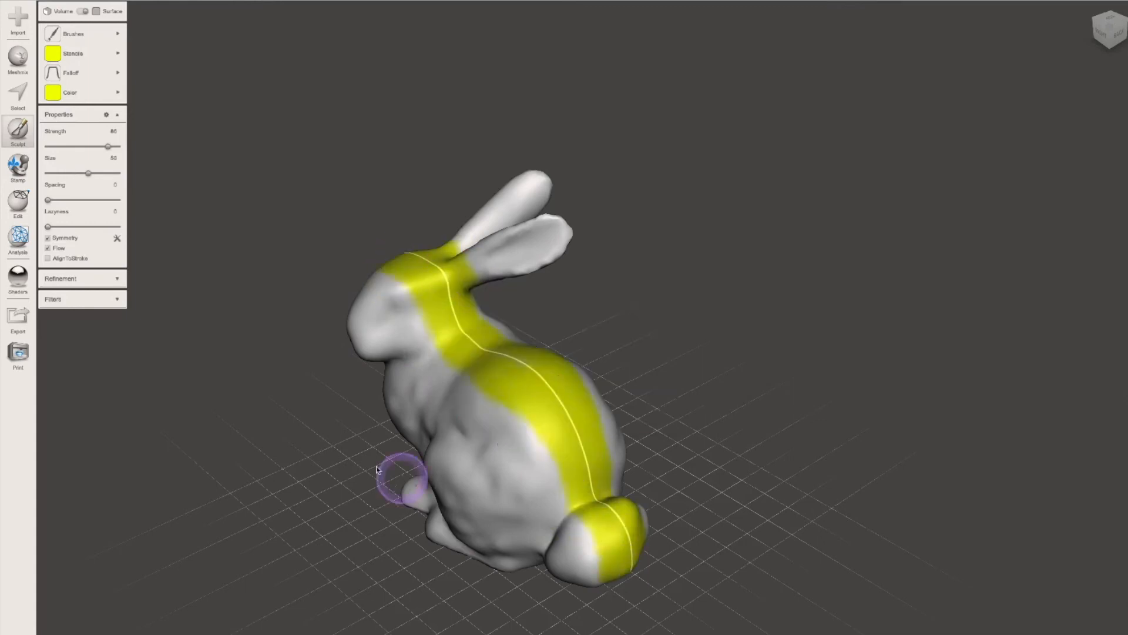
pyautogui.moveTo(617, 574); pyautogui.dragTo(704, 294, button='right')
pyautogui.moveTo(703, 295); pyautogui.dragTo(752, 479)
pyautogui.moveTo(752, 293); pyautogui.dragTo(646, 470, button='right')
# Step: Paint orange bands beside the yellow one along the bunny's head, flanks, tail and underside
pyautogui.click(109, 93)
pyautogui.click(187, 105)
pyautogui.moveTo(329, 264); pyautogui.dragTo(386, 328, button='right')
pyautogui.moveTo(386, 327); pyautogui.dragTo(678, 537)
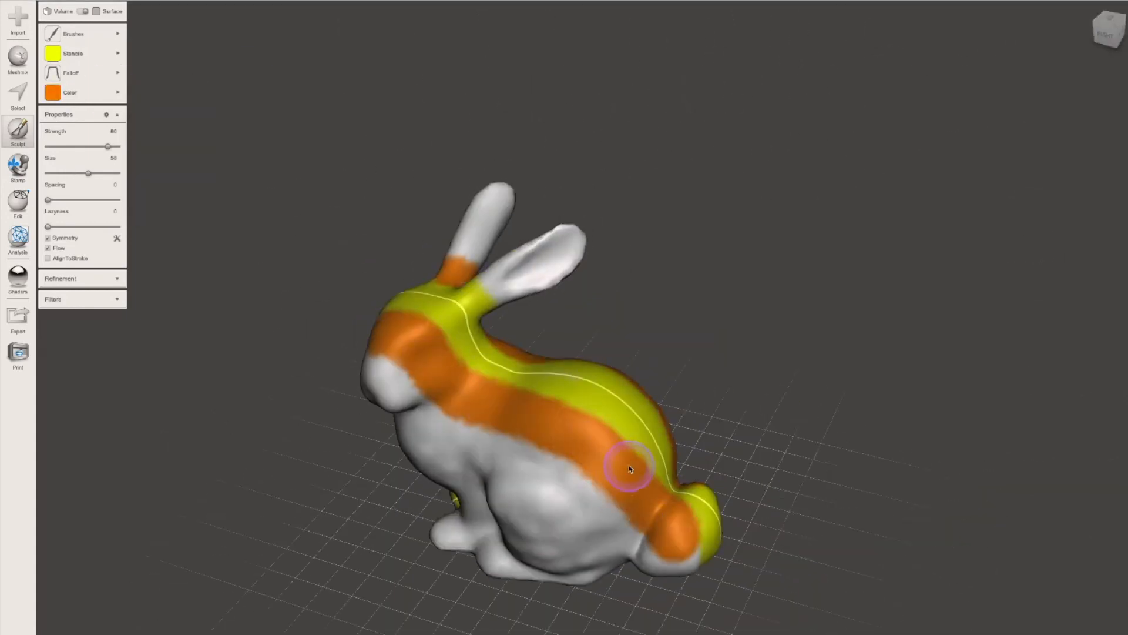
pyautogui.moveTo(471, 386); pyautogui.dragTo(441, 163, button='right')
pyautogui.moveTo(441, 163); pyautogui.dragTo(411, 406)
pyautogui.moveTo(411, 406)
pyautogui.mouseDown(button='right')
pyautogui.moveTo(435, 332)
pyautogui.moveTo(728, 426)
pyautogui.mouseUp(button='right')
pyautogui.moveTo(651, 522); pyautogui.dragTo(755, 528)
pyautogui.moveTo(755, 528); pyautogui.dragTo(718, 527, button='right')
pyautogui.moveTo(717, 523); pyautogui.dragTo(699, 376)
pyautogui.moveTo(699, 376)
pyautogui.mouseDown(button='right')
pyautogui.moveTo(723, 500)
pyautogui.moveTo(470, 481)
pyautogui.mouseUp(button='right')
# Step: Reduce the brush size and paint a pinkish-red band inside the orange one around the bunny's face and sides
pyautogui.press('[')
pyautogui.click(109, 93)
pyautogui.click(190, 116)
pyautogui.moveTo(442, 277)
pyautogui.mouseDown()
pyautogui.moveTo(706, 403)
pyautogui.moveTo(461, 378)
pyautogui.mouseUp()
pyautogui.moveTo(461, 378)
pyautogui.mouseDown(button='right')
pyautogui.moveTo(838, 506)
pyautogui.moveTo(625, 433)
pyautogui.moveTo(600, 184)
pyautogui.moveTo(587, 411)
pyautogui.mouseUp(button='right')
# Step: Fill areas inside the red band on the bunny's face and body with magenta, then enlarge the brush
pyautogui.click(110, 93)
pyautogui.click(179, 134)
pyautogui.click(109, 53)
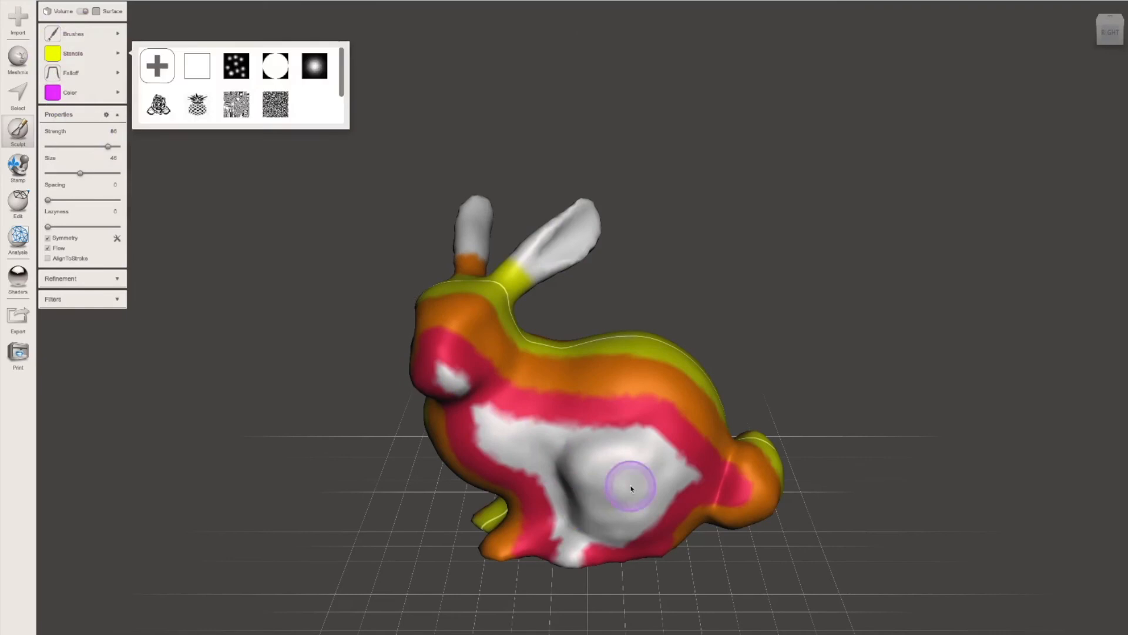
pyautogui.moveTo(592, 504); pyautogui.dragTo(564, 353, button='right')
pyautogui.press('space')
pyautogui.moveTo(515, 418); pyautogui.dragTo(503, 417)
pyautogui.moveTo(445, 305)
pyautogui.mouseDown()
pyautogui.moveTo(680, 438)
pyautogui.moveTo(506, 387)
pyautogui.mouseUp()
pyautogui.press(']')
pyautogui.moveTo(507, 388)
pyautogui.mouseDown(button='right')
pyautogui.moveTo(801, 476)
pyautogui.moveTo(470, 447)
pyautogui.mouseUp(button='right')
# Step: Paint the center of the bunny's haunch and its ear in purple
pyautogui.click(110, 93)
pyautogui.click(168, 137)
pyautogui.moveTo(582, 406); pyautogui.dragTo(665, 425)
pyautogui.moveTo(664, 426)
pyautogui.mouseDown(button='right')
pyautogui.moveTo(640, 458)
pyautogui.moveTo(449, 486)
pyautogui.mouseUp(button='right')
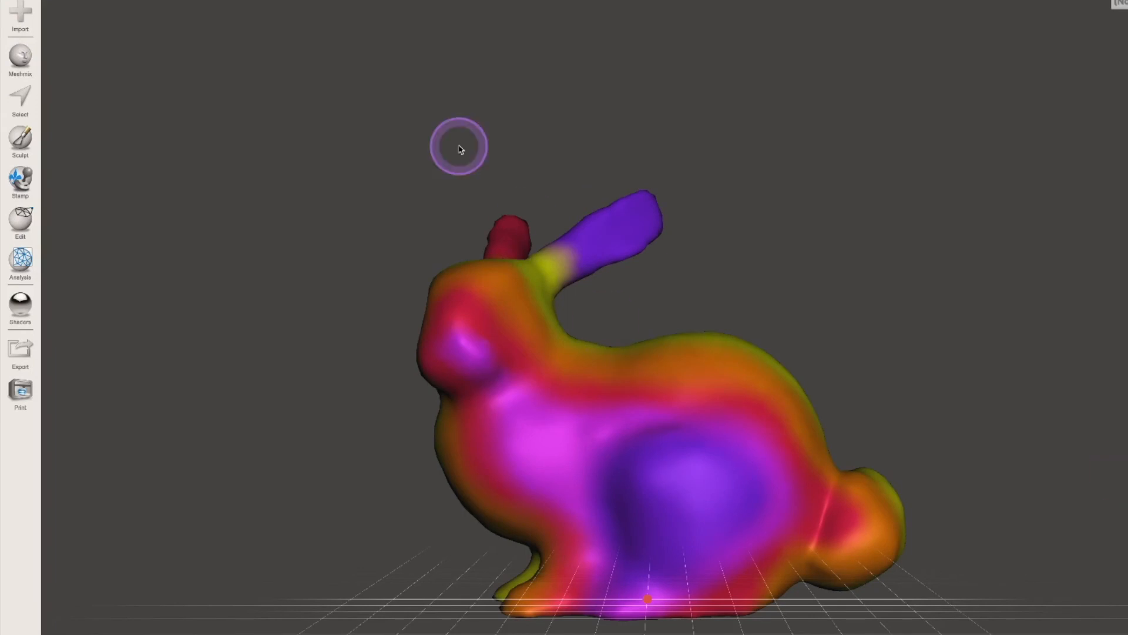
# Step: Display the mesh wireframe over the painted bunny and inspect its triangles up close
pyautogui.click(136, 0)
pyautogui.click(154, 147)
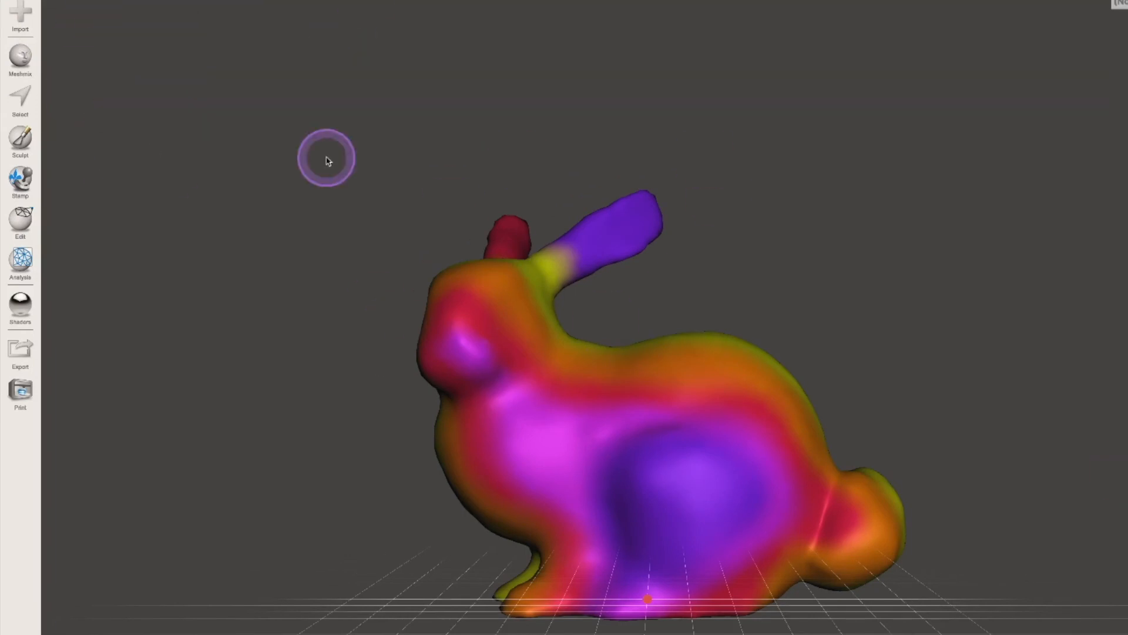
pyautogui.click(137, 0)
pyautogui.click(168, 69)
pyautogui.scroll(9, 620, 535)
pyautogui.scroll(-4, 335, 325)
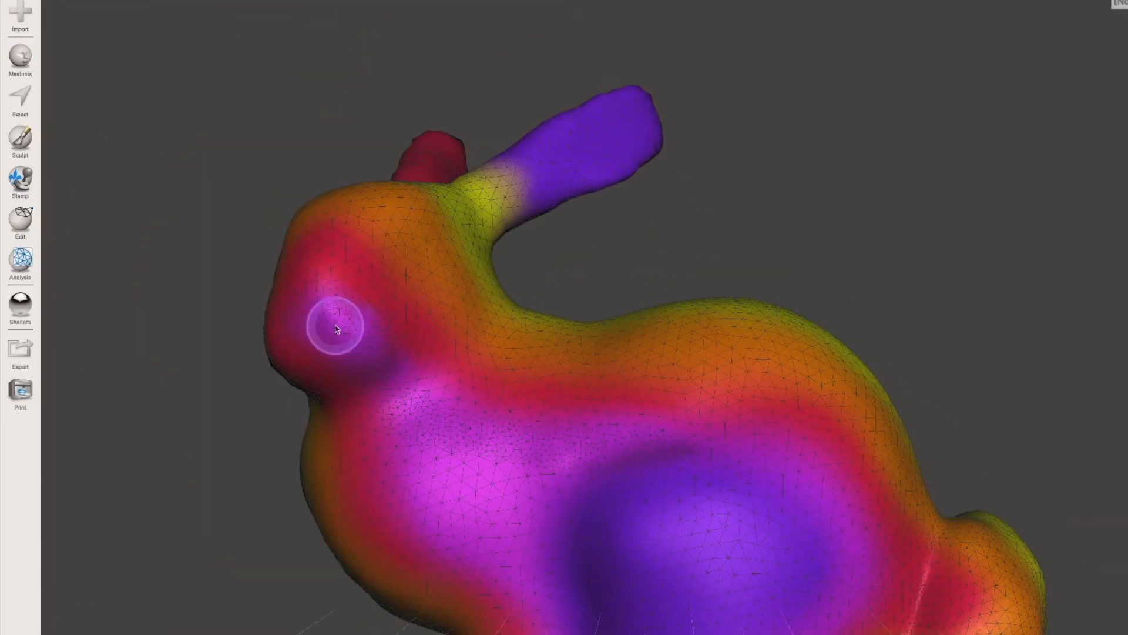
pyautogui.scroll(-2, 608, 468)
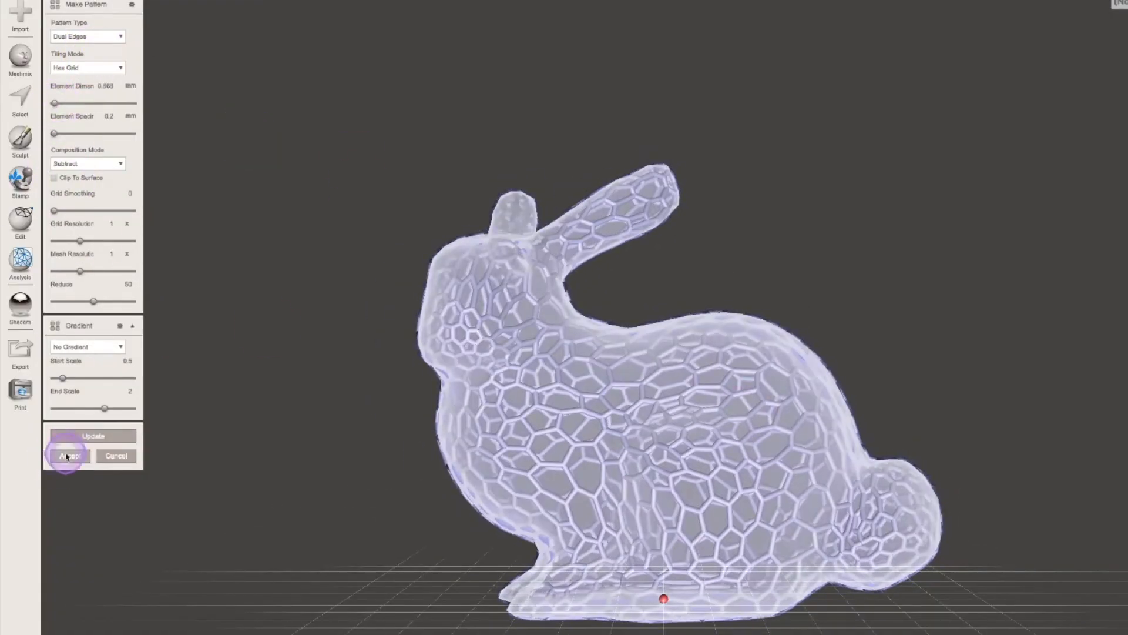
# Step: Apply the Make Pattern operation to the bunny with the Dual Edges pattern and Subtract composition
pyautogui.click(71, 438)
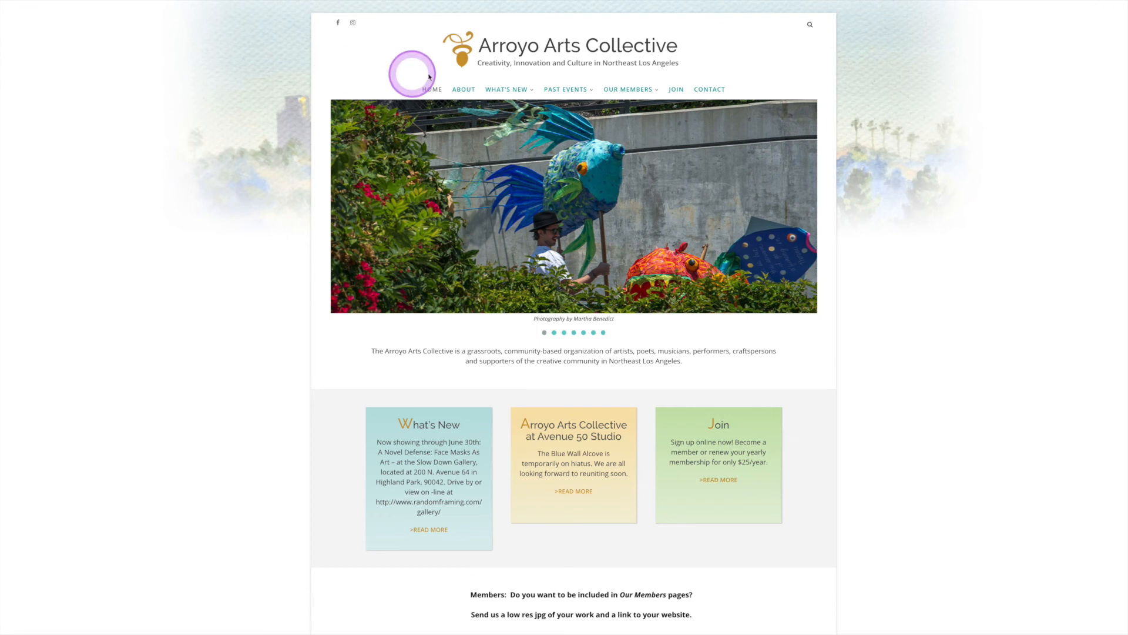
# Step: Open the Call For Art: Imaginar page on the Arroyo Arts Collective website and look through its submission details
pyautogui.moveTo(511, 90)
pyautogui.click(521, 136)
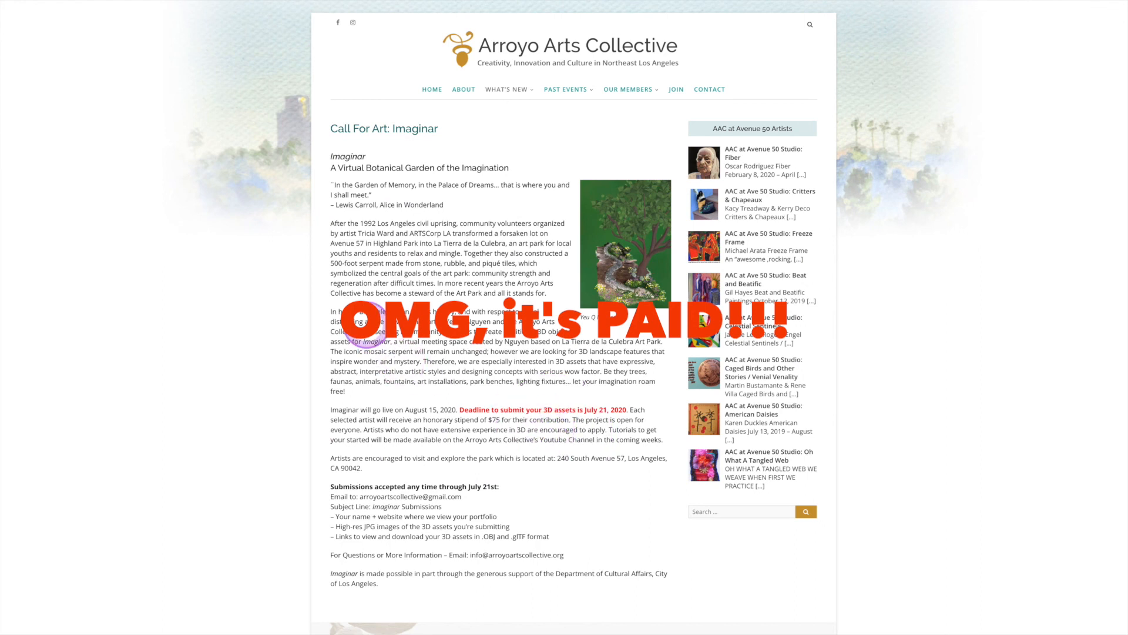
pyautogui.scroll(-2, 365, 323)
pyautogui.scroll(2, 367, 328)
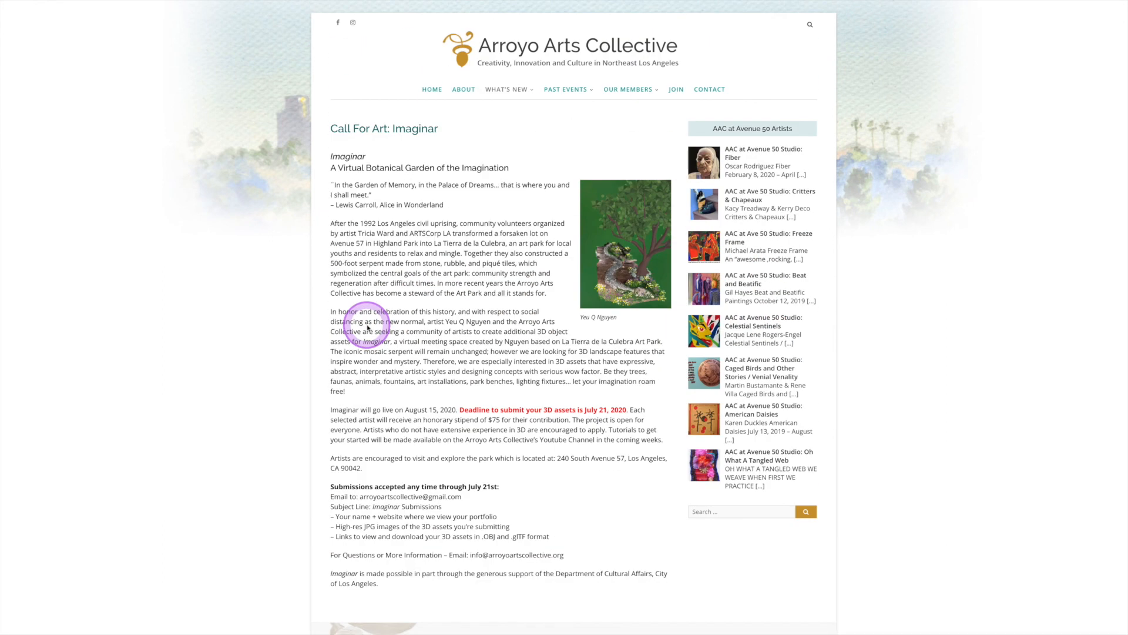